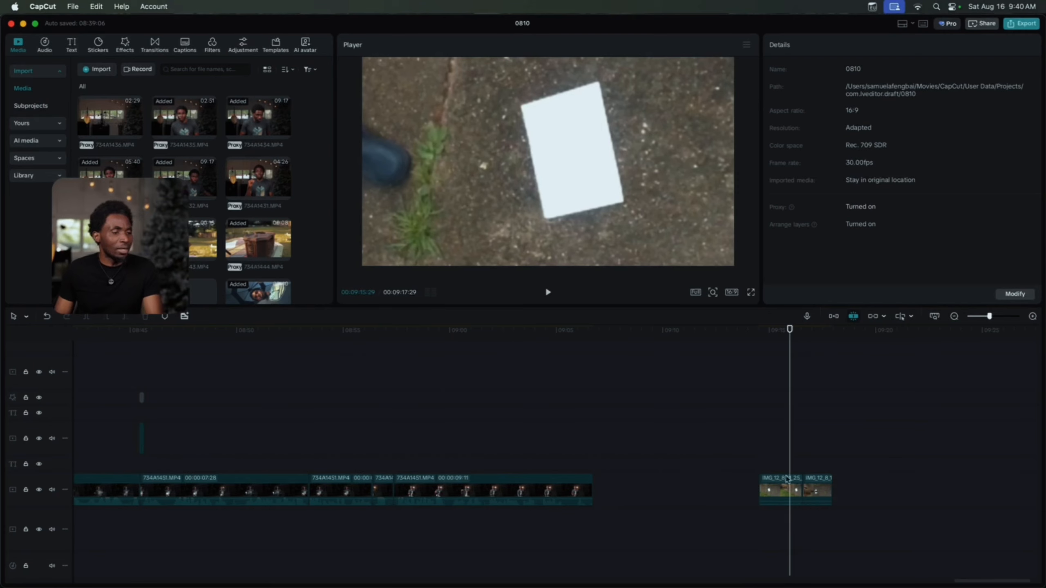
# - Add the 1:34 MOV clip from the media library after the last clip on the main track and delete it again
pyautogui.click(782, 495)
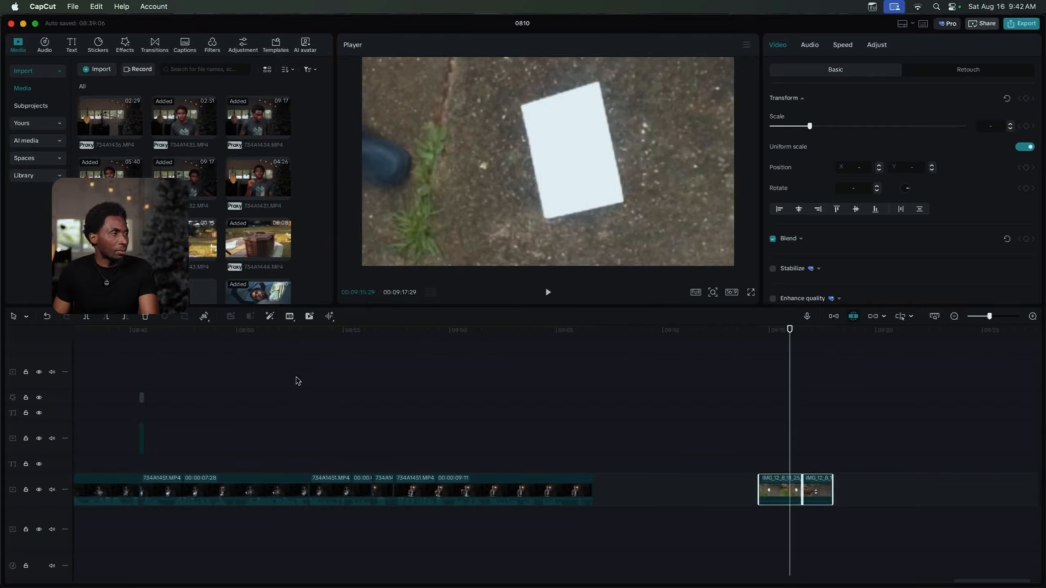
pyautogui.scroll(-3, 231, 261)
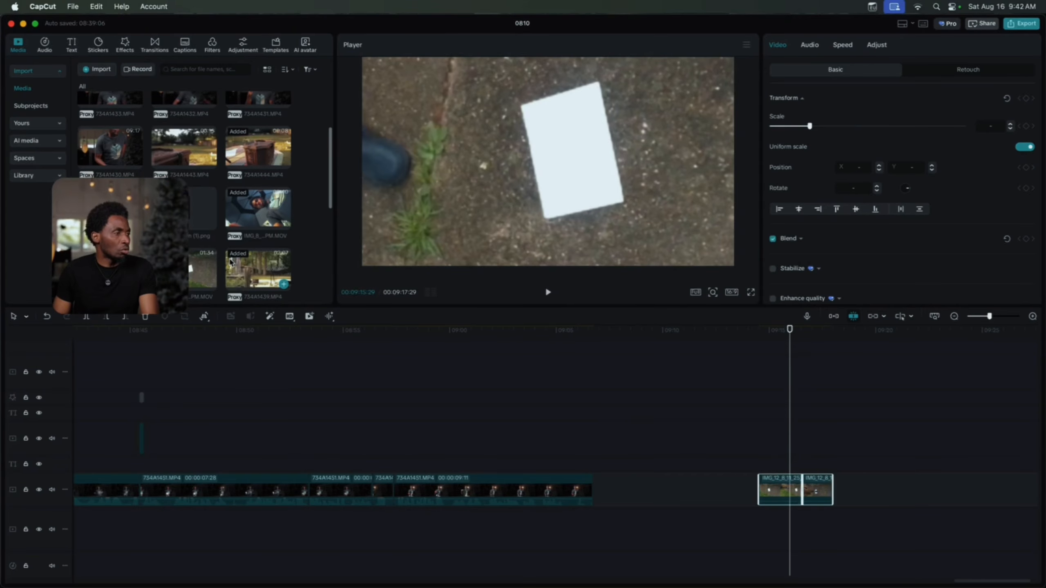
pyautogui.scroll(-2, 230, 261)
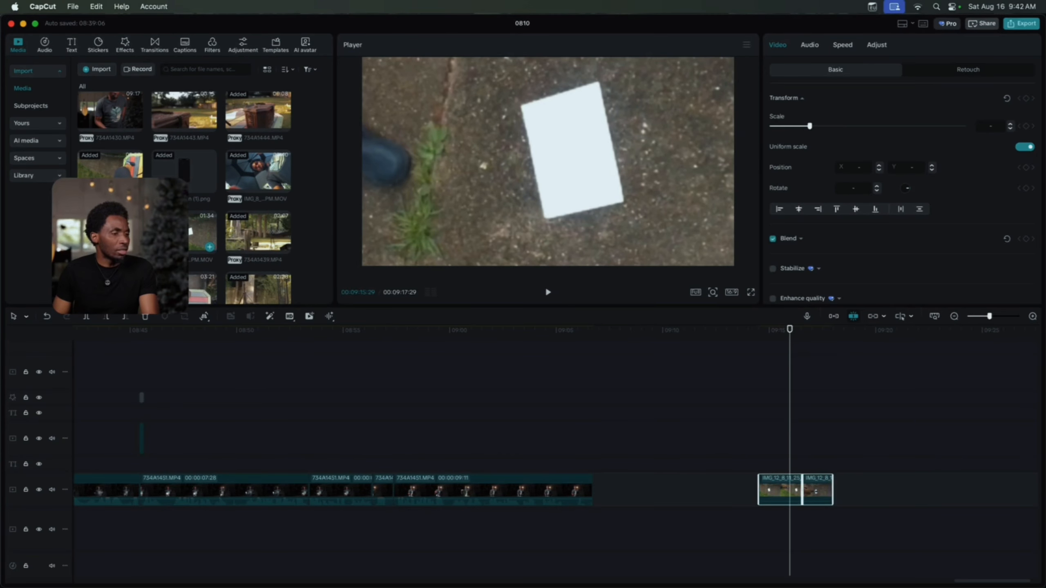
pyautogui.moveTo(208, 244); pyautogui.dragTo(835, 490)
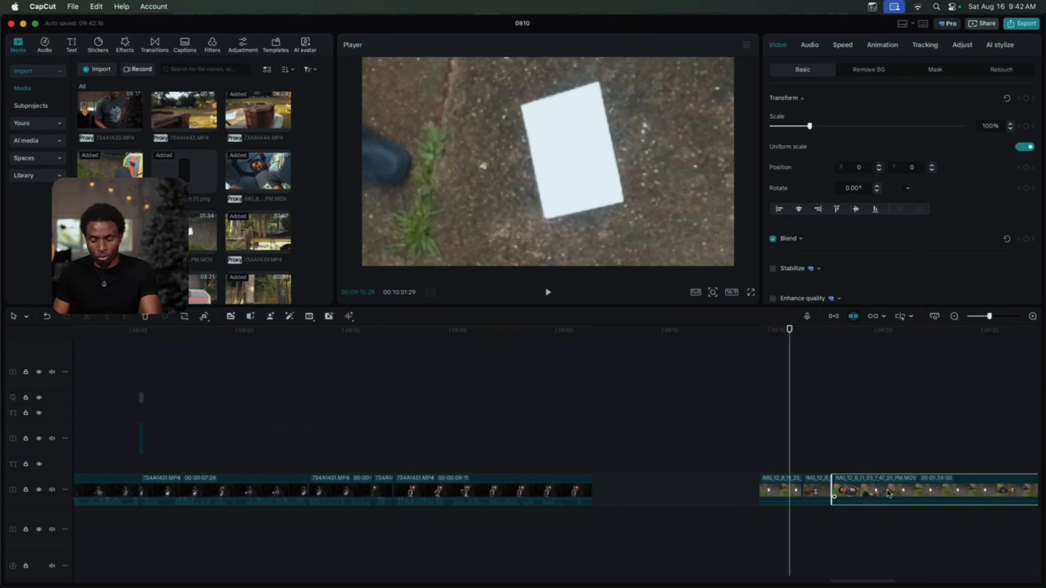
pyautogui.press('Delete')
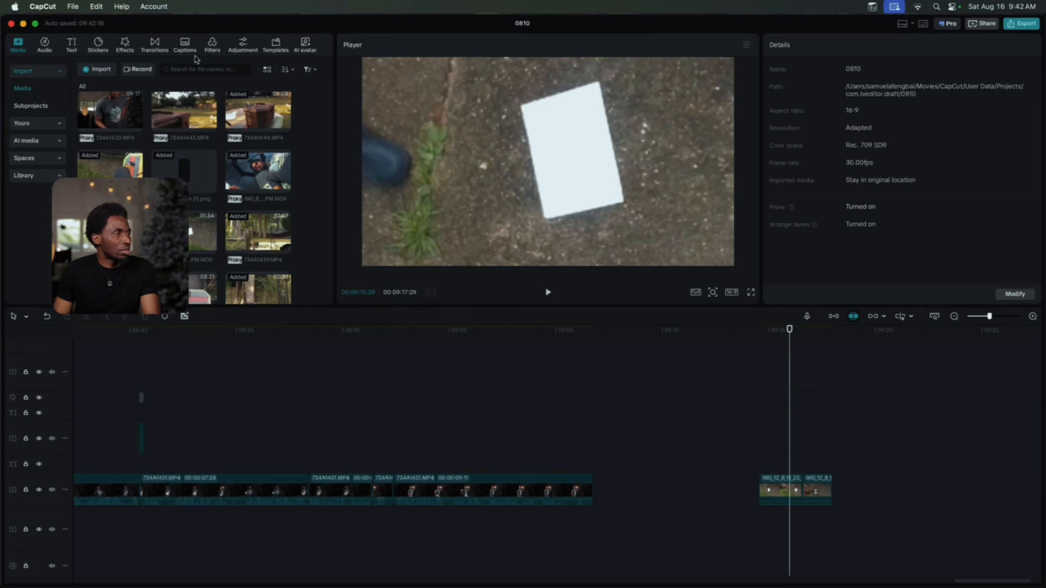
# - Try the Select rightward mode on the clips in the main track
pyautogui.scroll(-2, 284, 126)
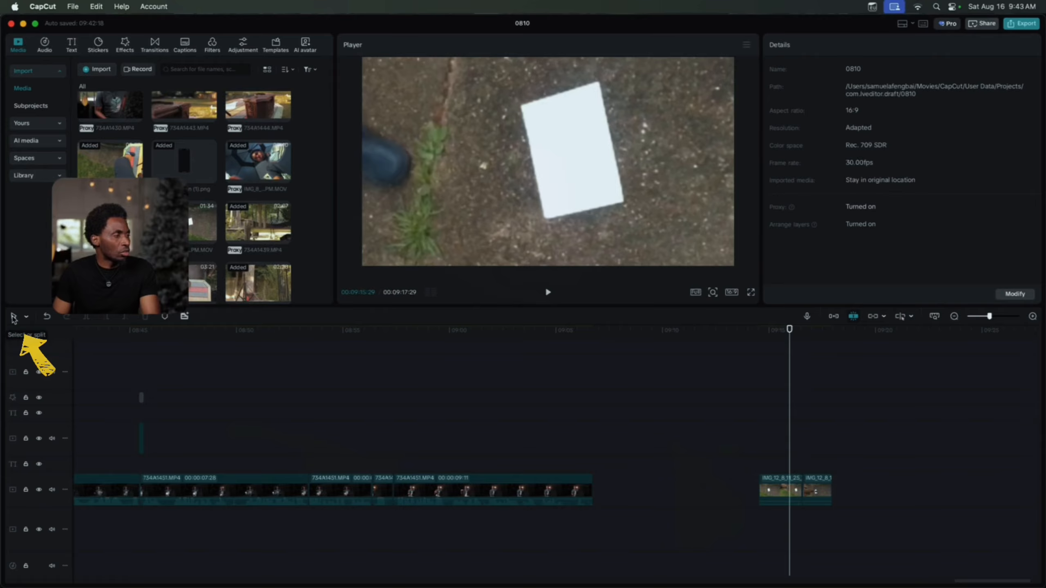
pyautogui.click(103, 492)
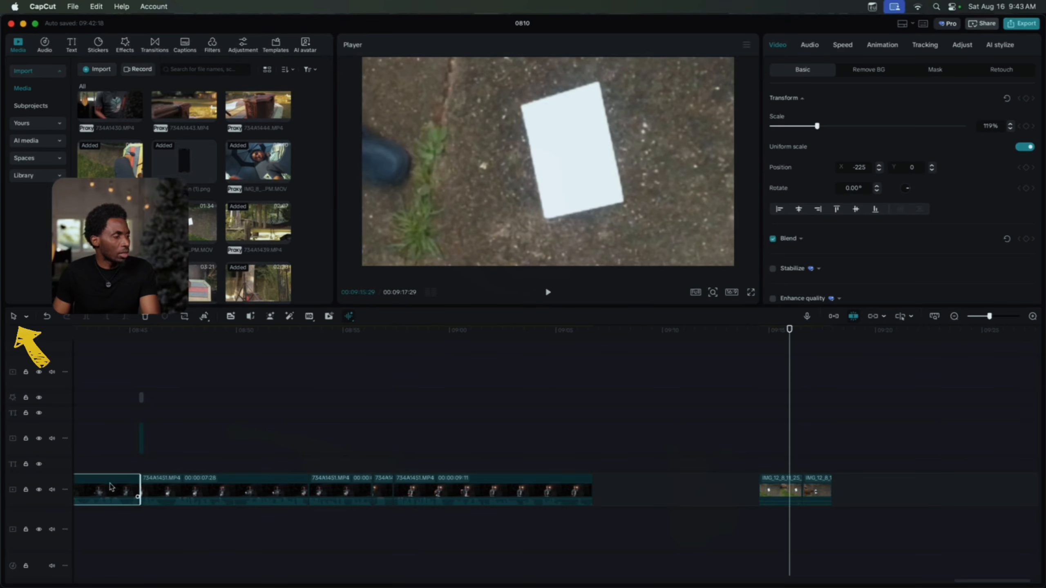
pyautogui.click(169, 496)
pyautogui.click(105, 490)
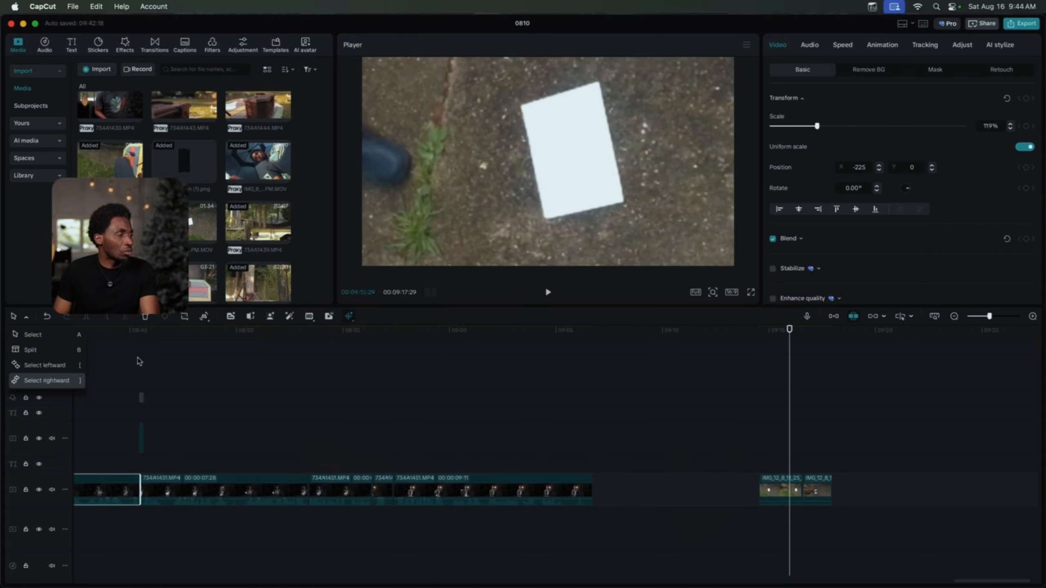
pyautogui.click(60, 381)
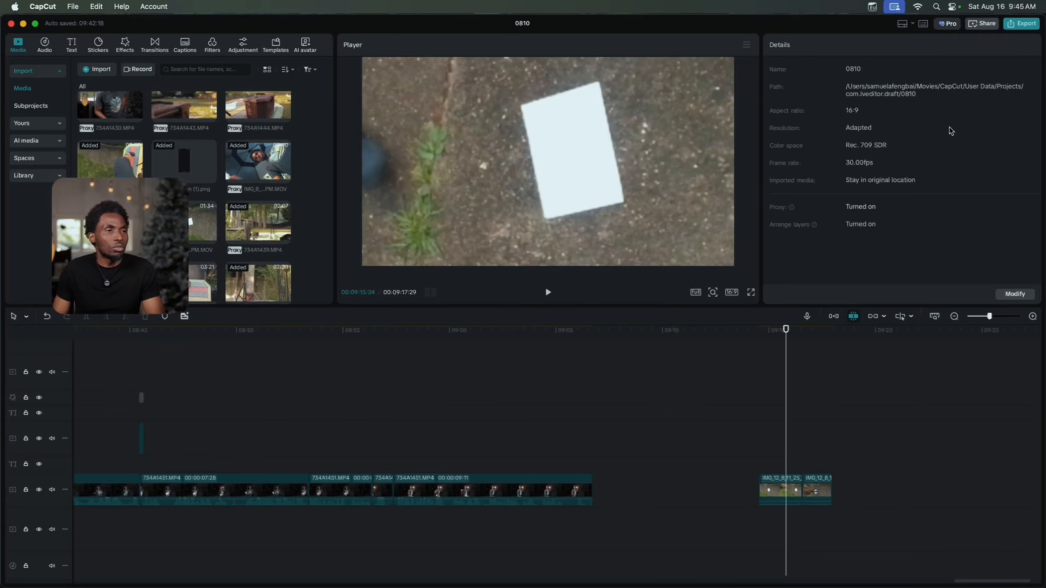
# - Examine the basic Adjust options, including LUT and the light sliders, for the first of the two end clips
pyautogui.click(782, 491)
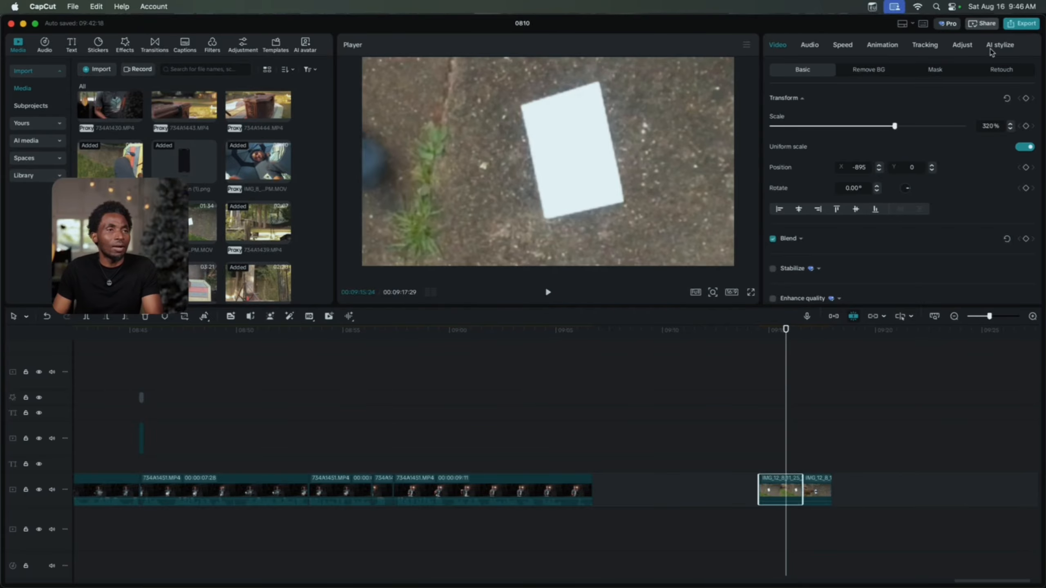
pyautogui.click(962, 45)
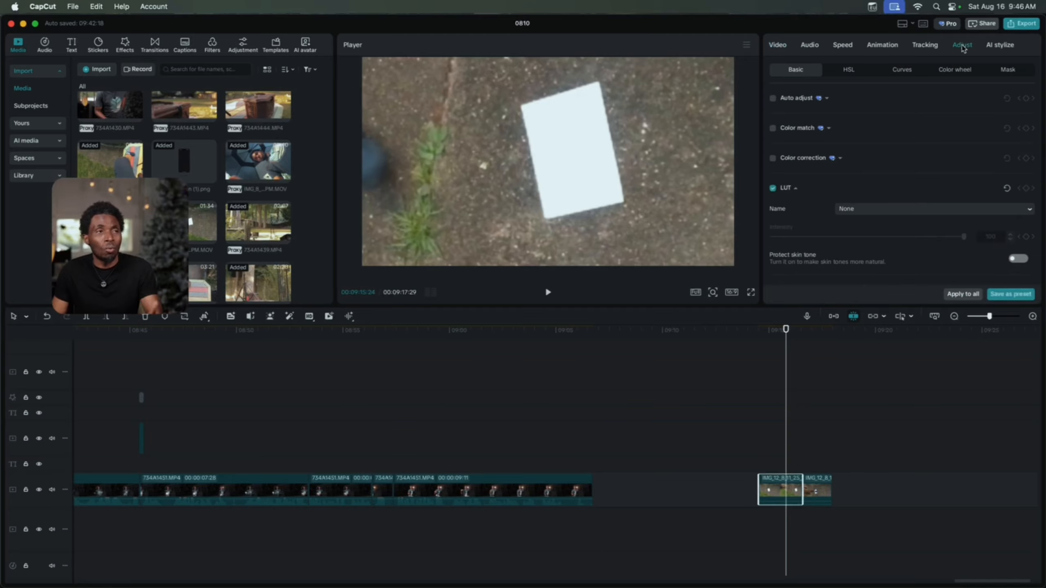
pyautogui.scroll(-5, 945, 135)
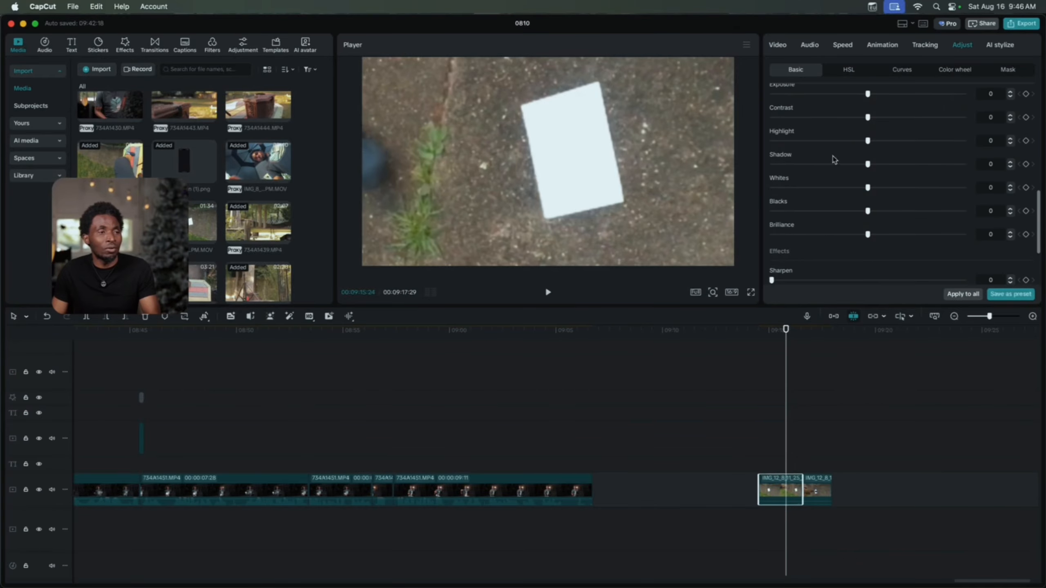
pyautogui.scroll(10, 824, 157)
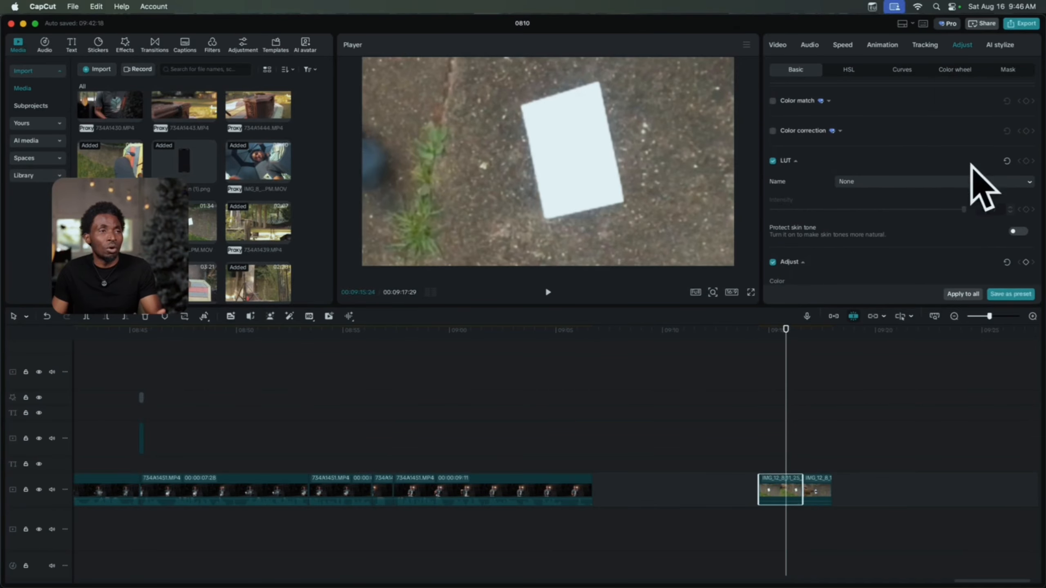
pyautogui.click(777, 46)
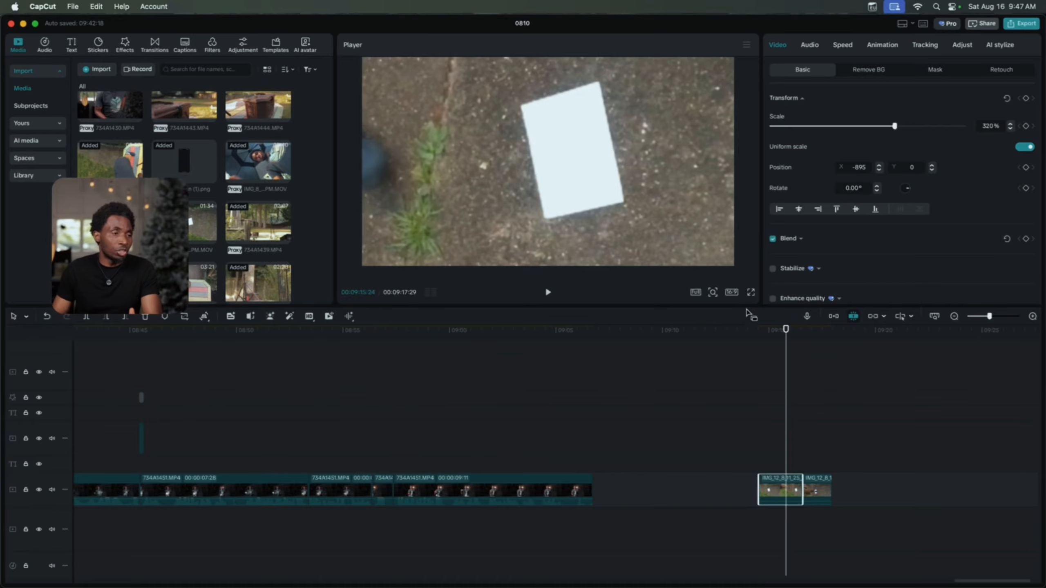
# - Set the project's aspect ratio to 9:16 and scrub through the last two clips to check their framing
pyautogui.click(732, 292)
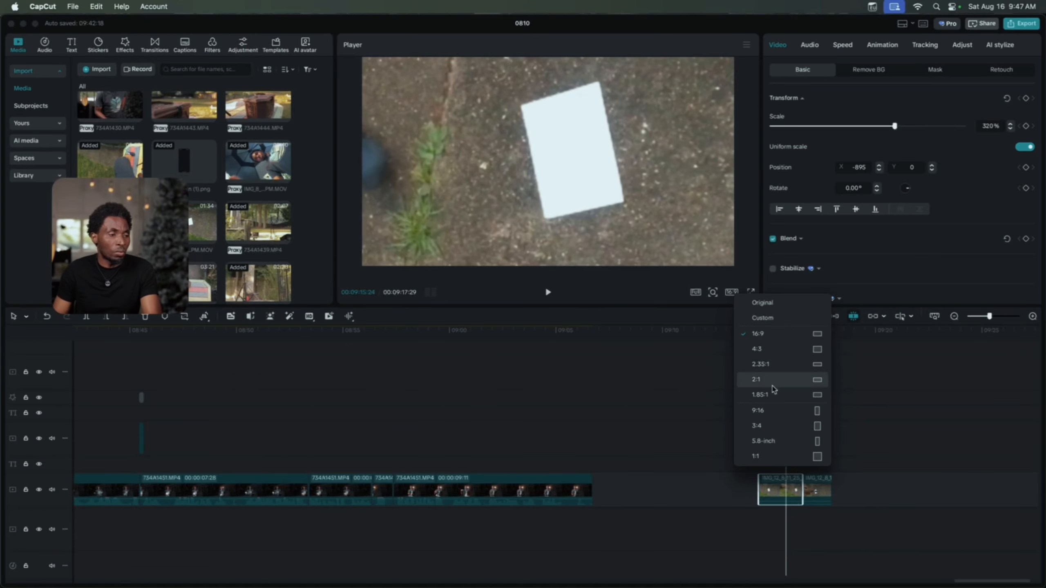
pyautogui.click(774, 414)
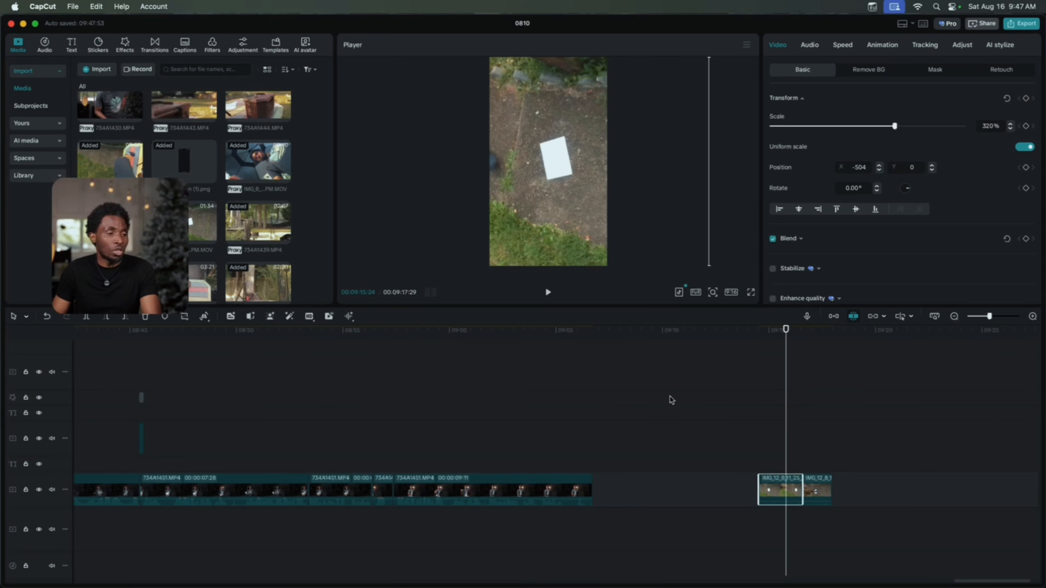
pyautogui.moveTo(786, 343)
pyautogui.mouseDown()
pyautogui.moveTo(807, 343)
pyautogui.moveTo(779, 343)
pyautogui.mouseUp()
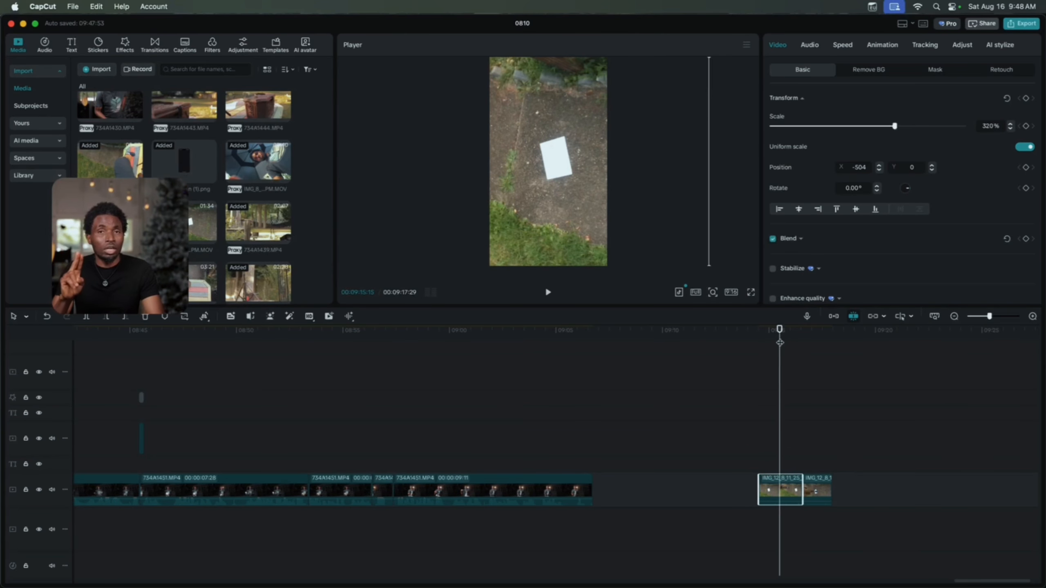
pyautogui.moveTo(791, 334); pyautogui.dragTo(810, 334)
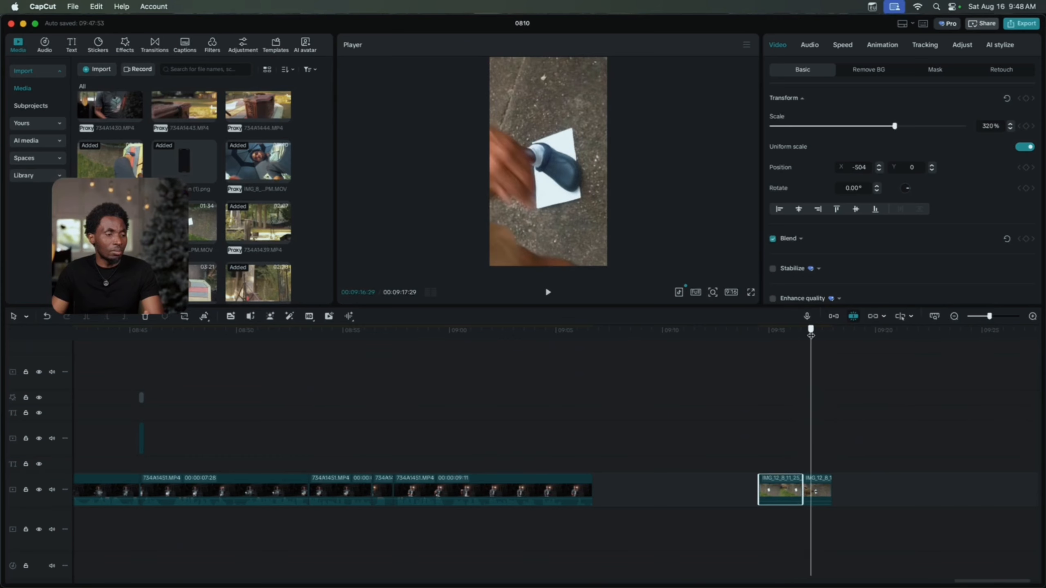
pyautogui.click(815, 488)
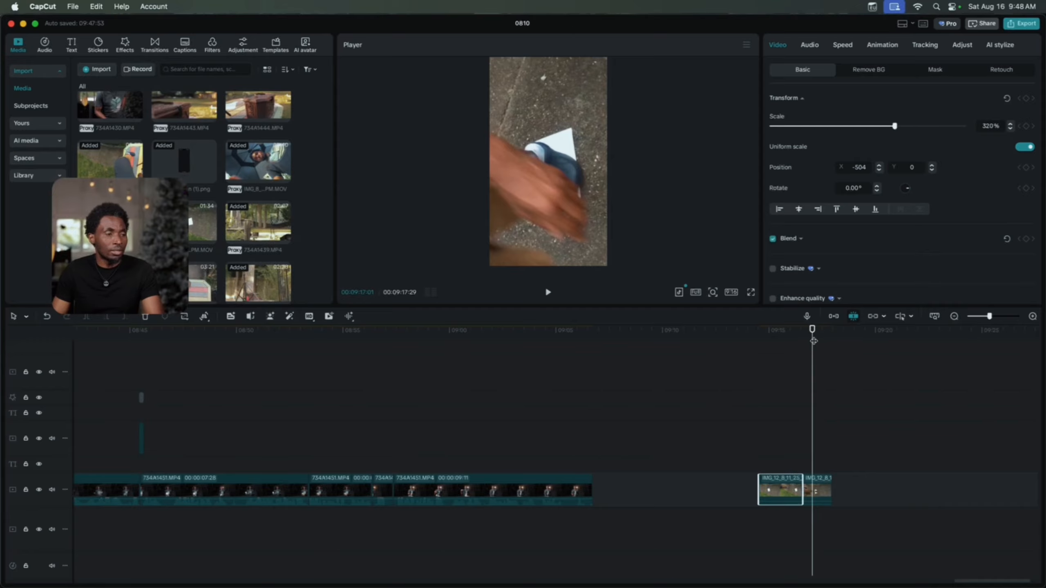
pyautogui.moveTo(813, 339); pyautogui.dragTo(802, 339)
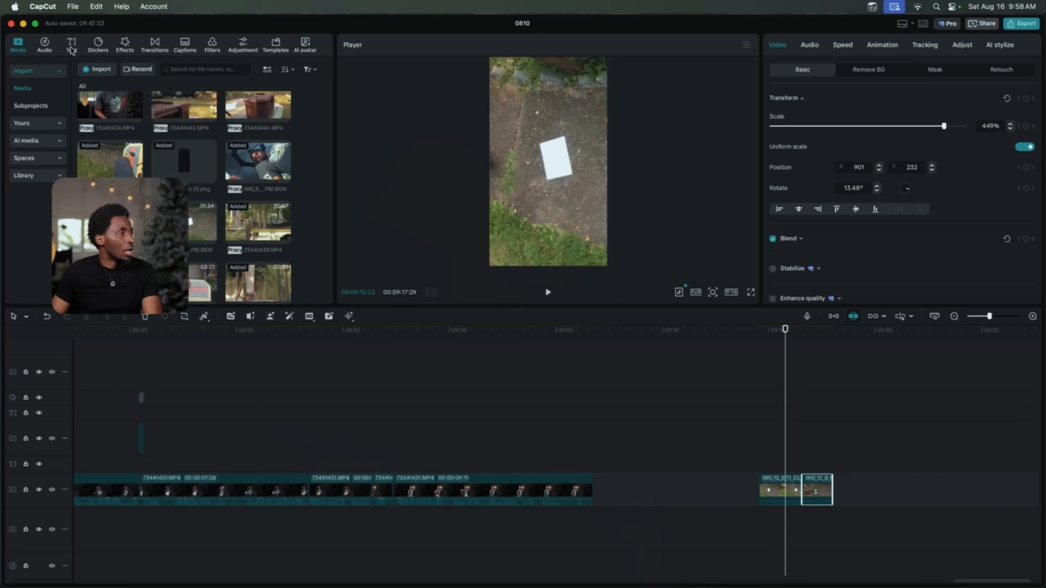
# - Add a default text clip to the text track above the last two video clips
pyautogui.click(72, 49)
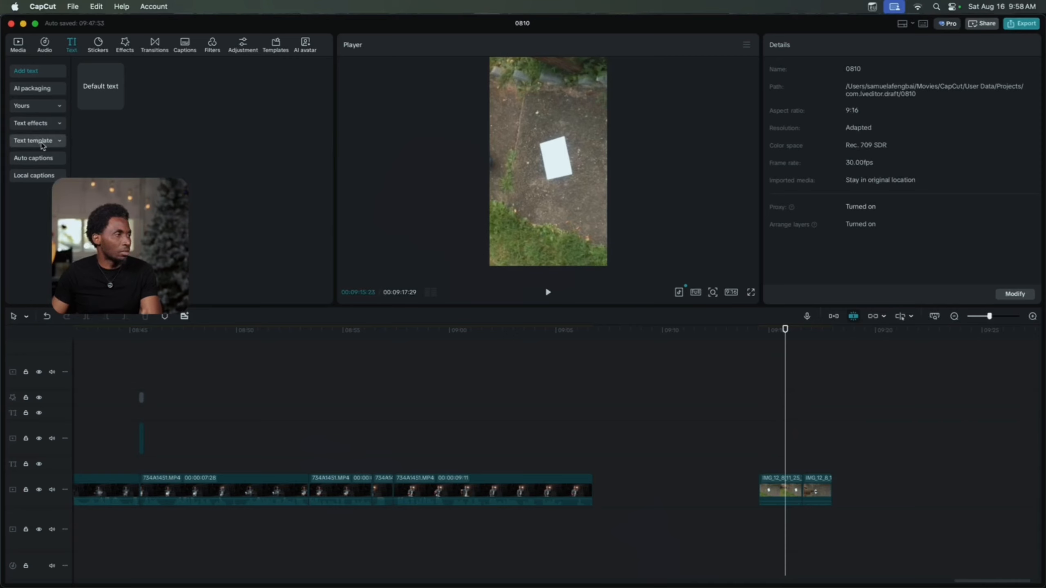
pyautogui.click(32, 88)
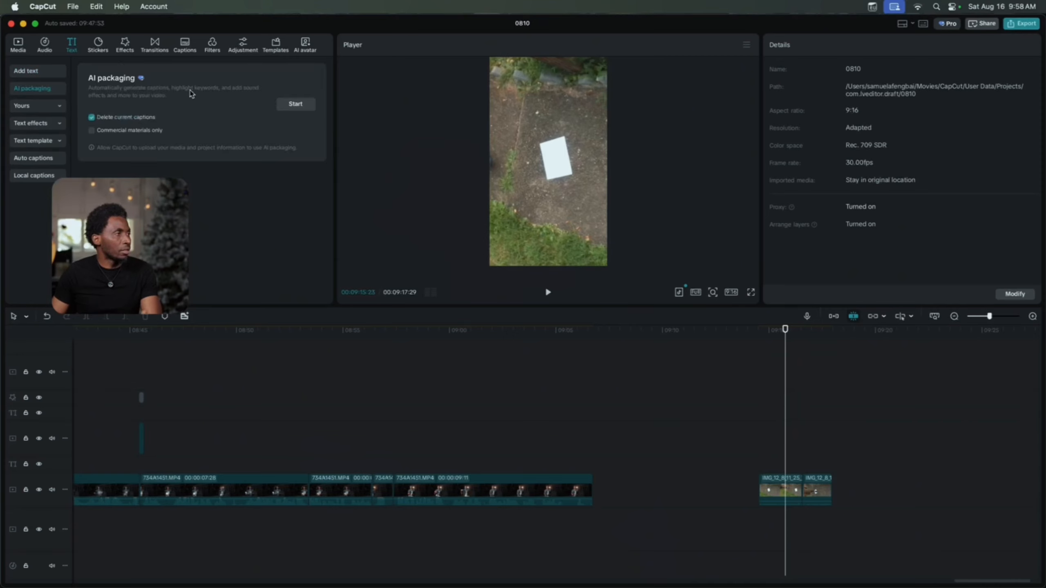
pyautogui.click(33, 106)
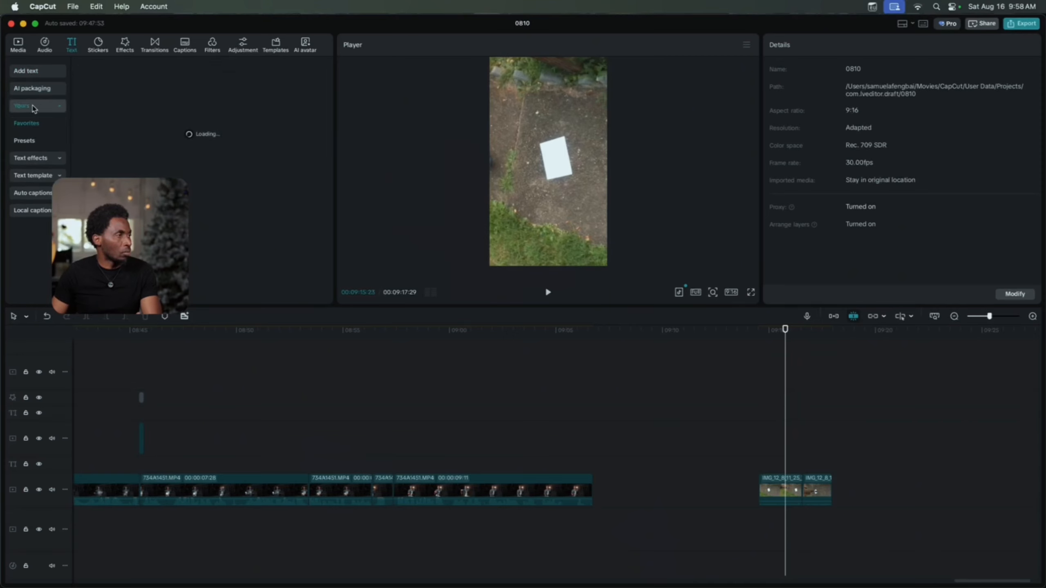
pyautogui.click(32, 142)
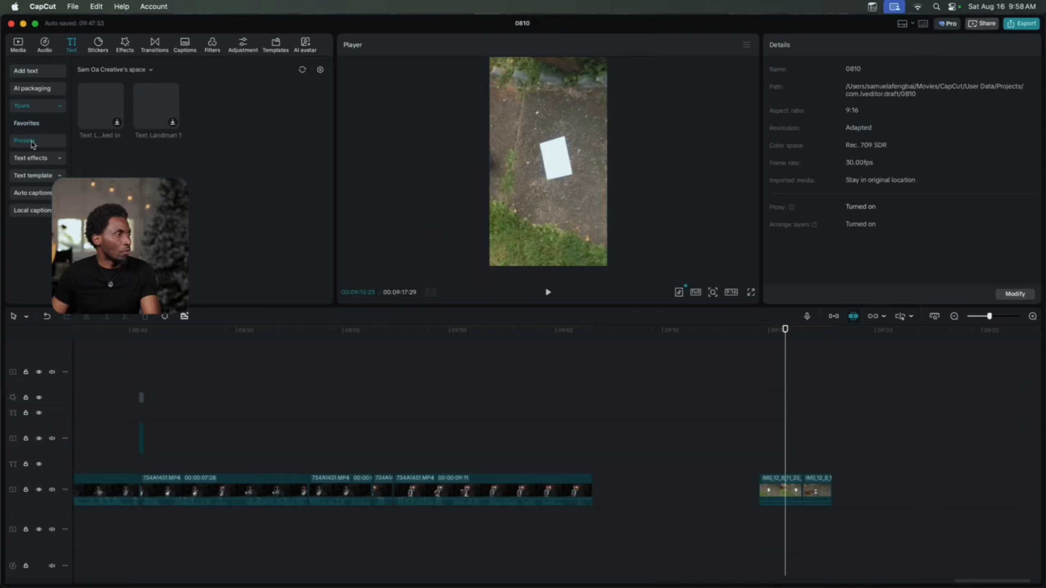
pyautogui.click(49, 159)
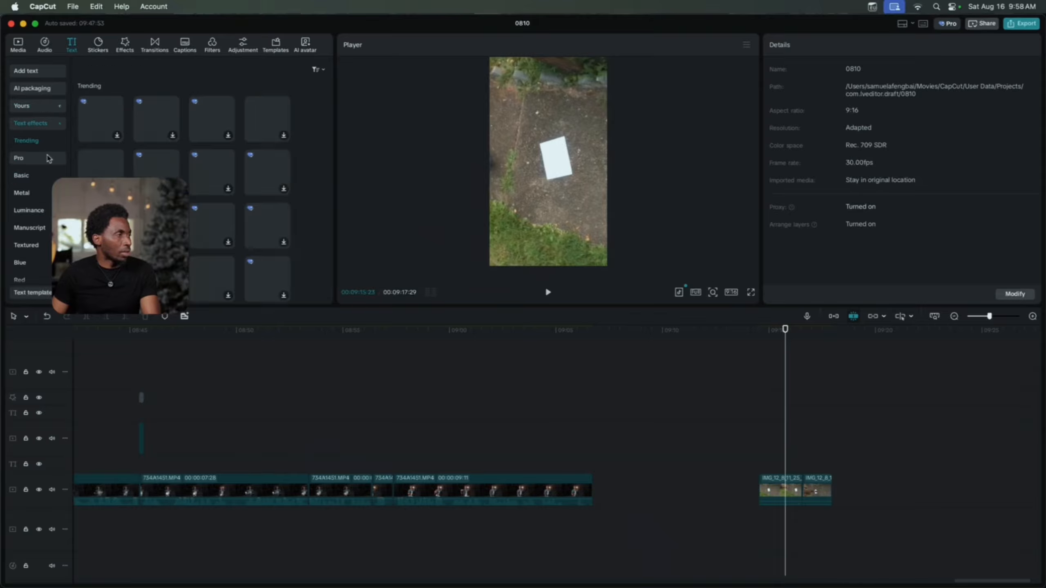
pyautogui.click(40, 72)
pyautogui.moveTo(103, 93)
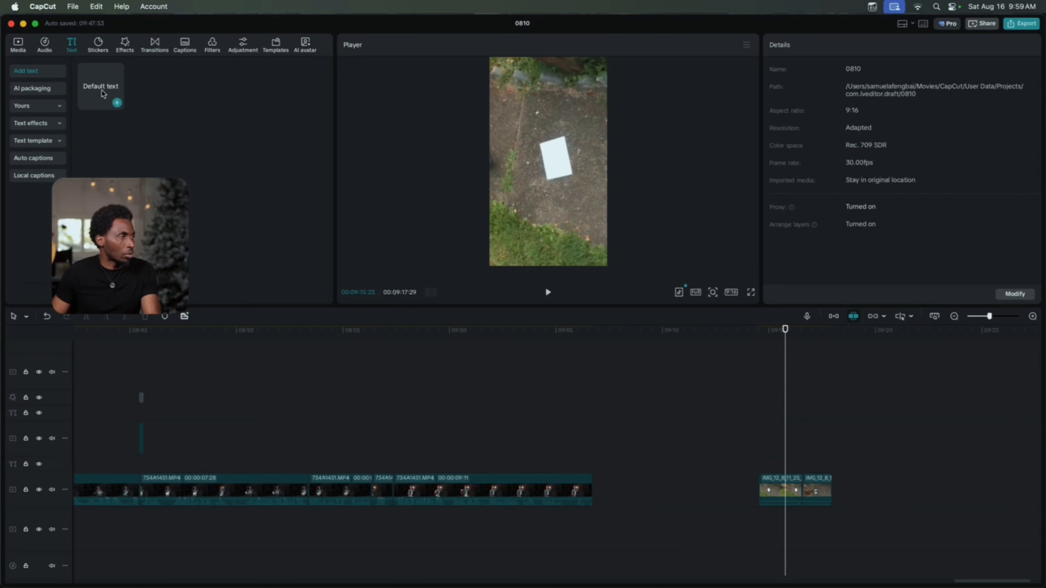
pyautogui.moveTo(93, 82); pyautogui.dragTo(761, 415)
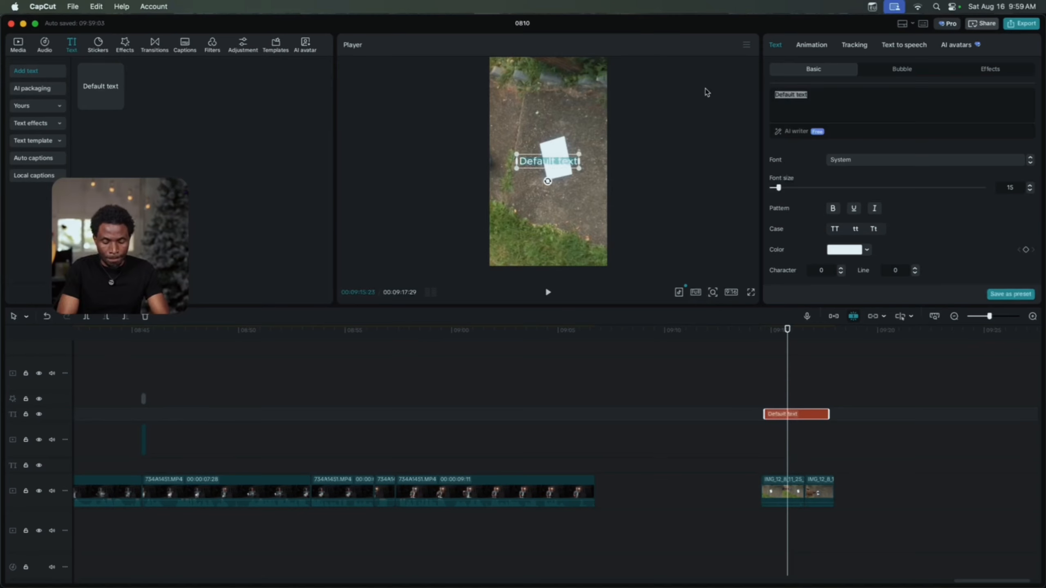
# - Set the caption to "My Best Scent Is..." with a line break after "Best"
pyautogui.write('My Best Scen')
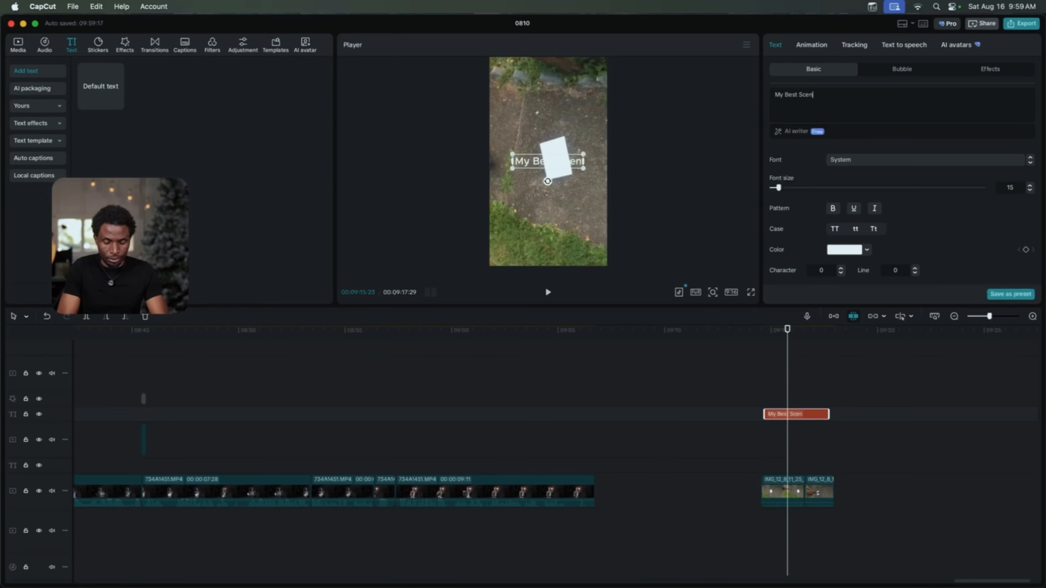
pyautogui.write('t Is...')
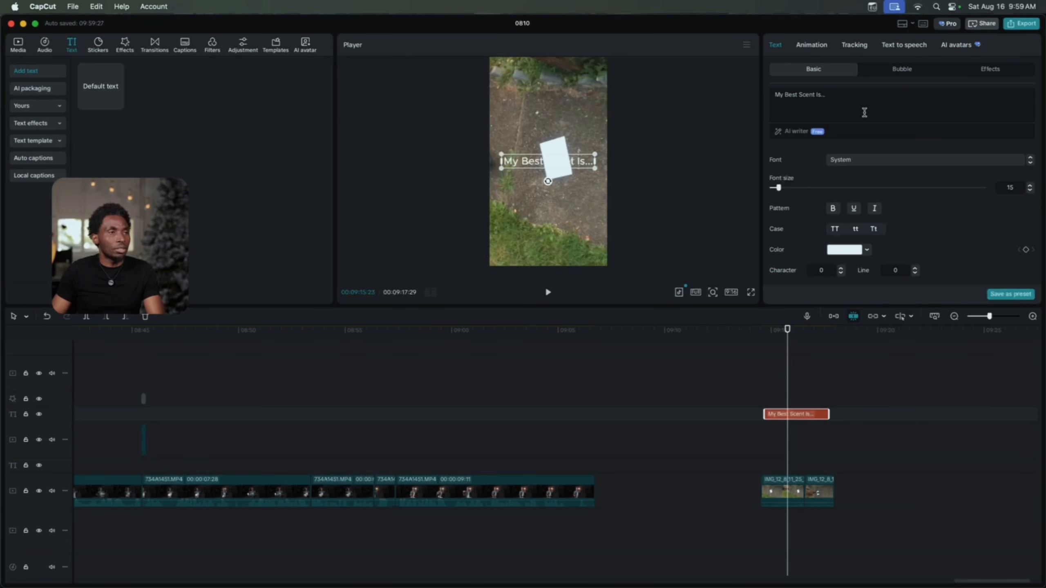
pyautogui.press('Return')
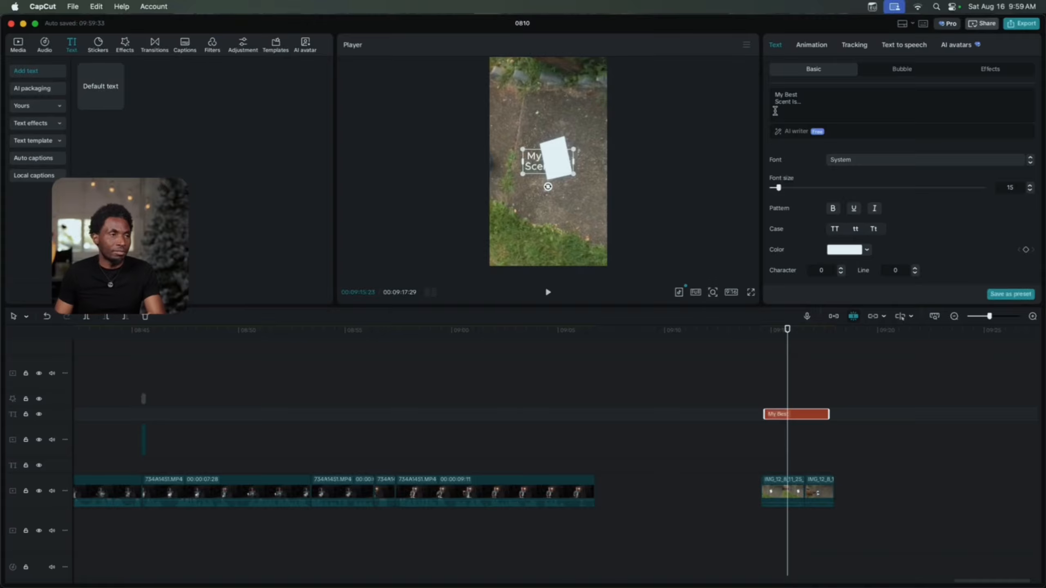
# - Set the caption's line spacing to -2
pyautogui.scroll(-2, 896, 238)
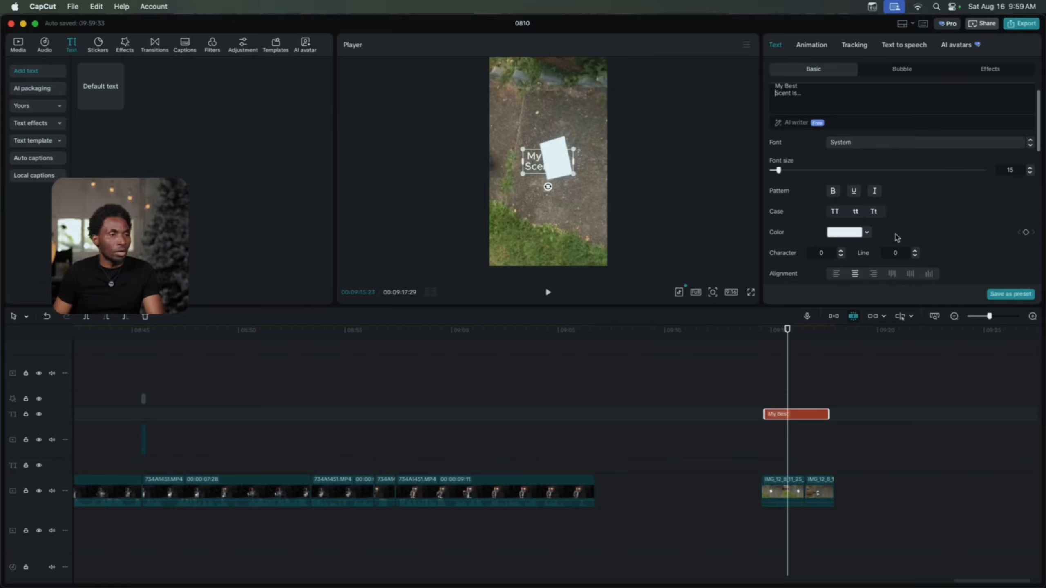
pyautogui.scroll(-4, 900, 241)
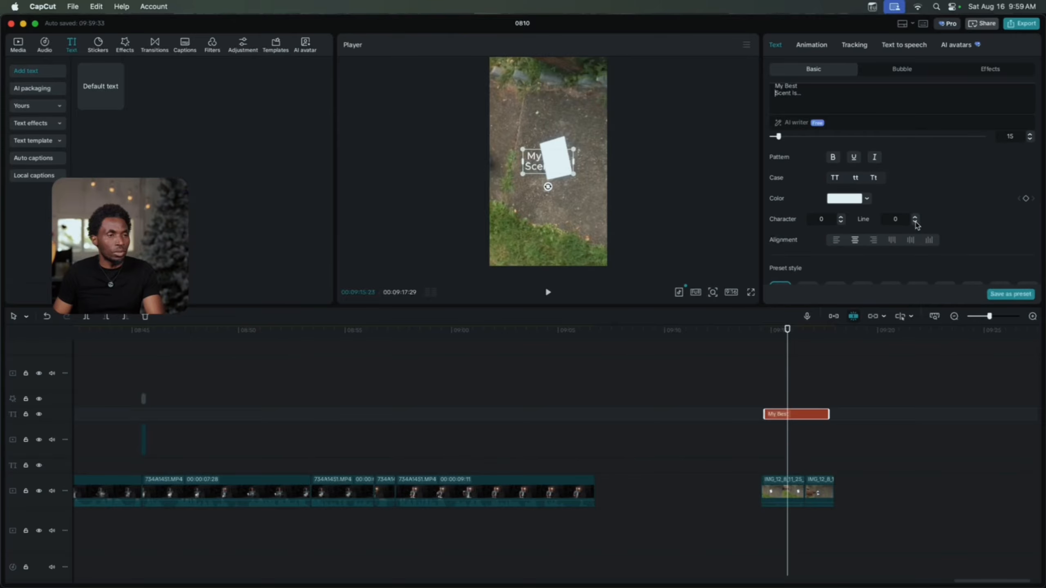
pyautogui.click(914, 222)
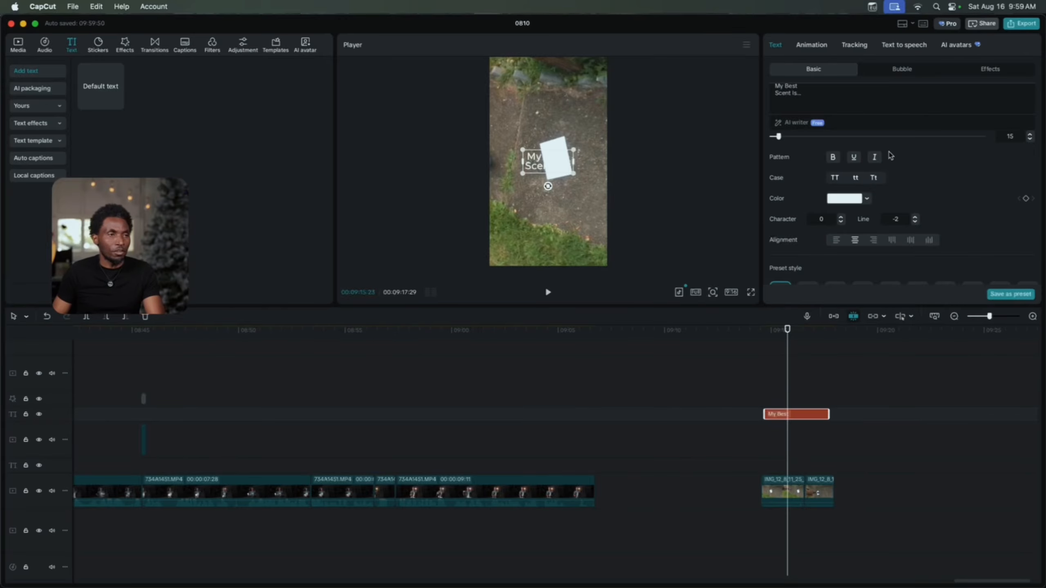
# - Set the caption's font to Trend and its text color to black, hex 000000
pyautogui.scroll(-1, 911, 171)
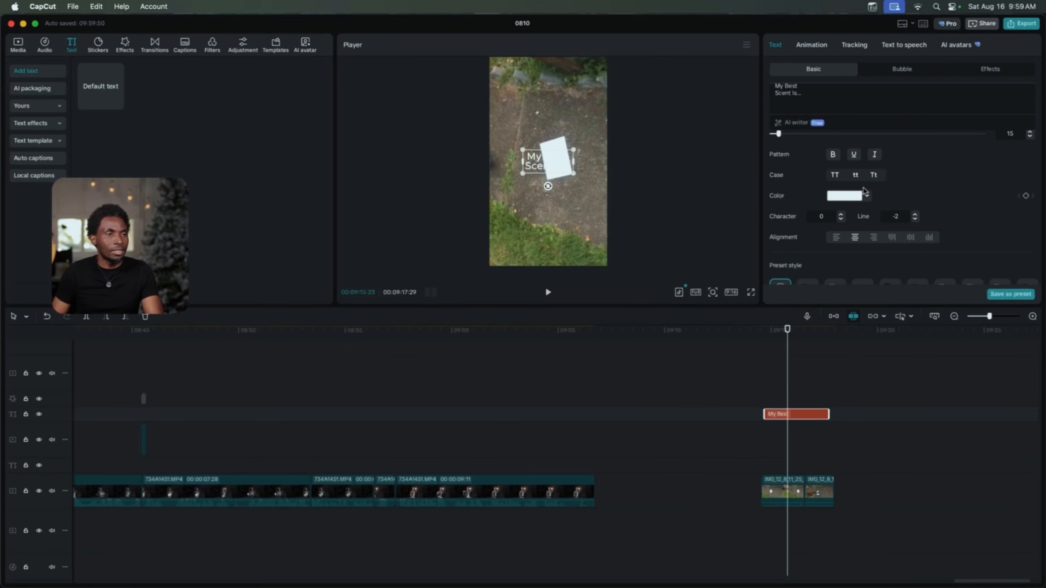
pyautogui.scroll(3, 889, 181)
pyautogui.click(919, 165)
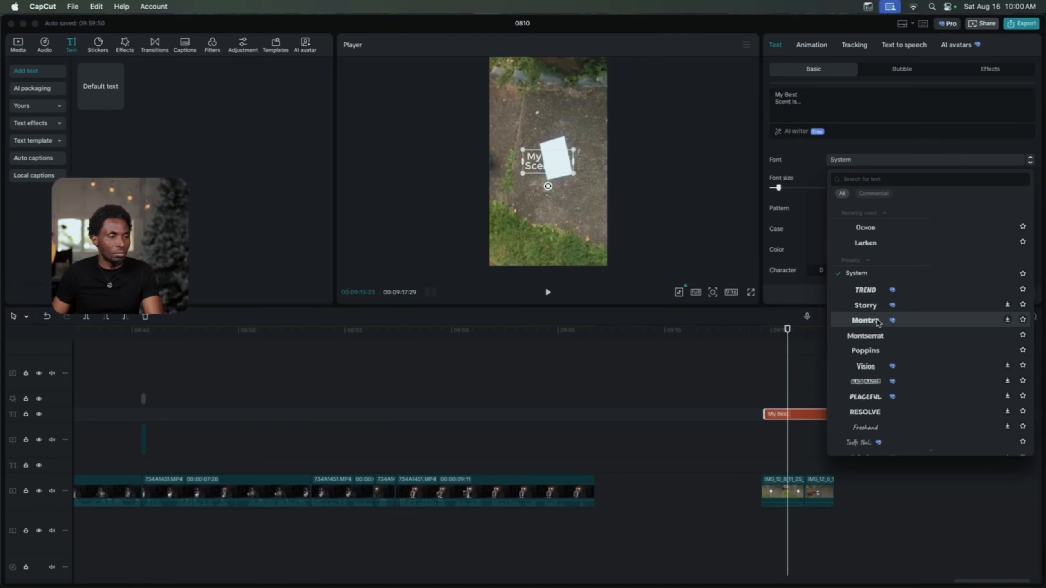
pyautogui.click(868, 290)
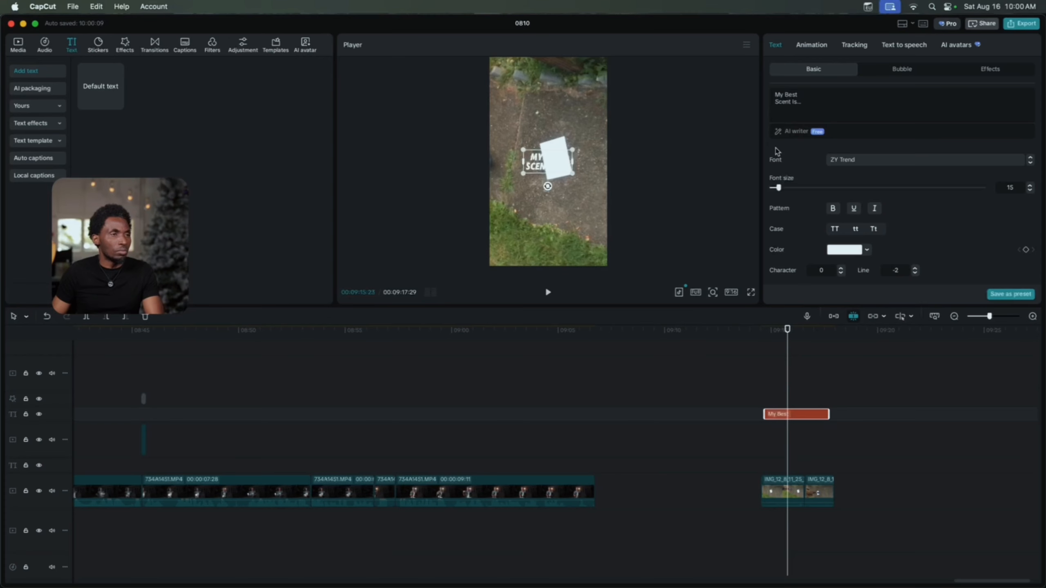
pyautogui.click(851, 252)
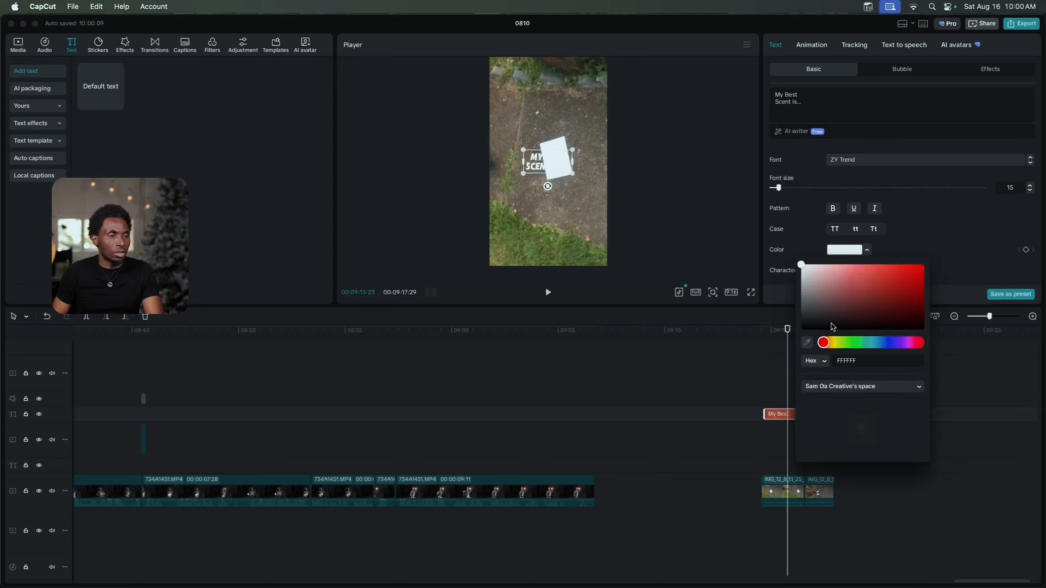
pyautogui.moveTo(804, 328); pyautogui.dragTo(767, 337)
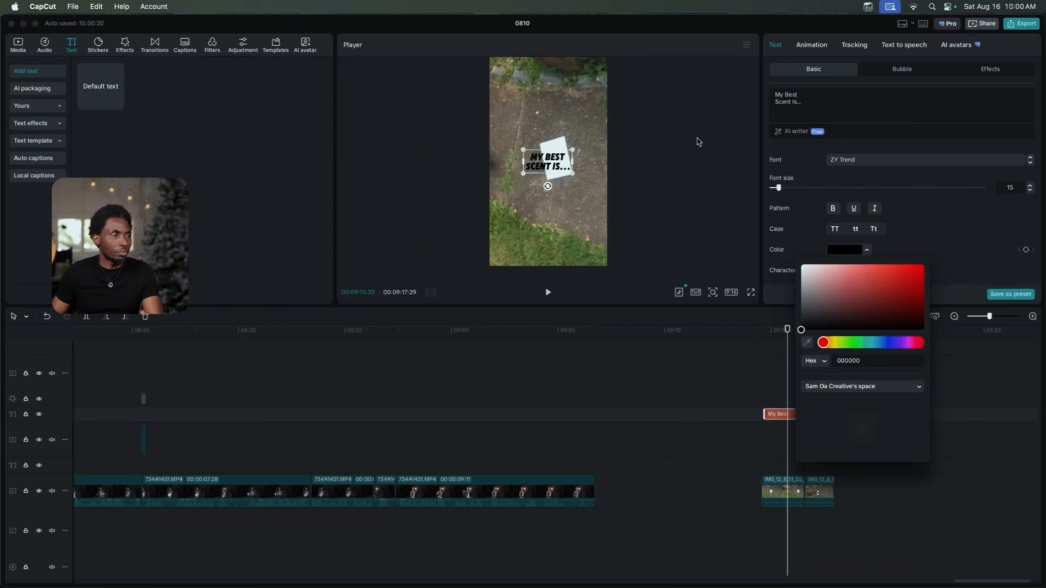
# - Rotate the caption about 81° clockwise so its lines follow the tilt of the white paper
pyautogui.scroll(-3, 993, 252)
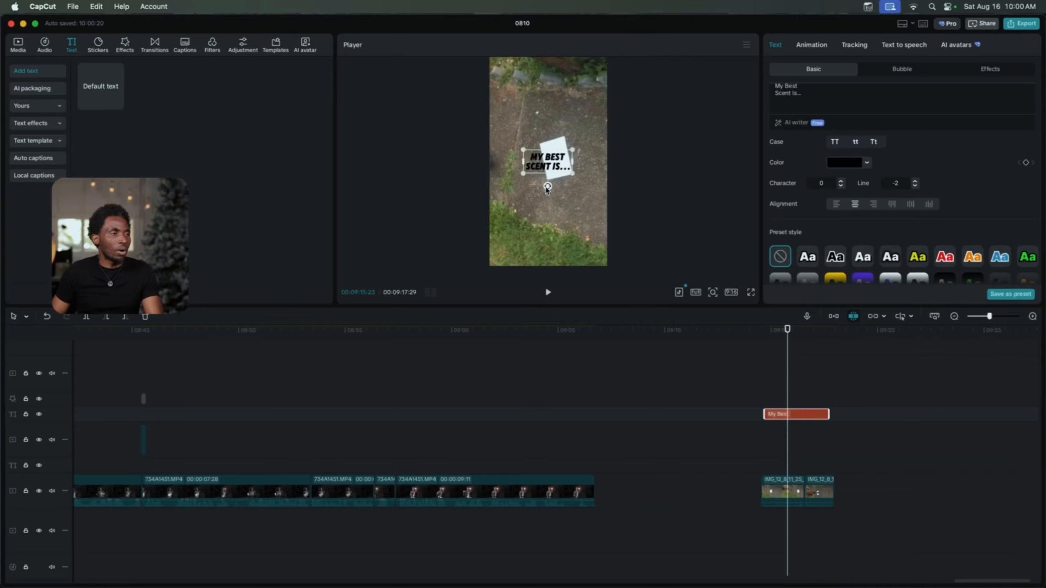
pyautogui.moveTo(547, 189); pyautogui.dragTo(511, 175)
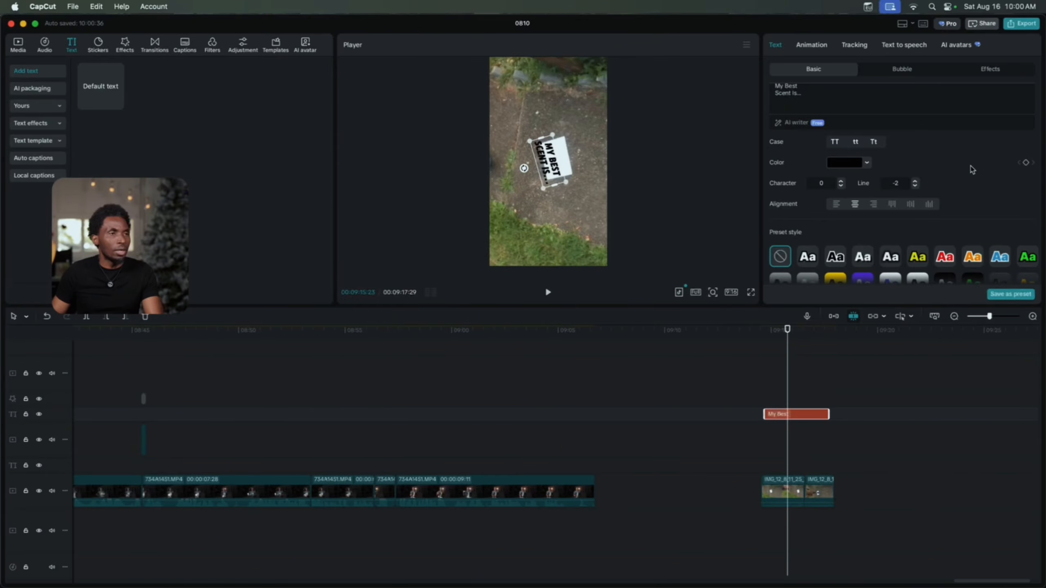
pyautogui.scroll(3, 973, 173)
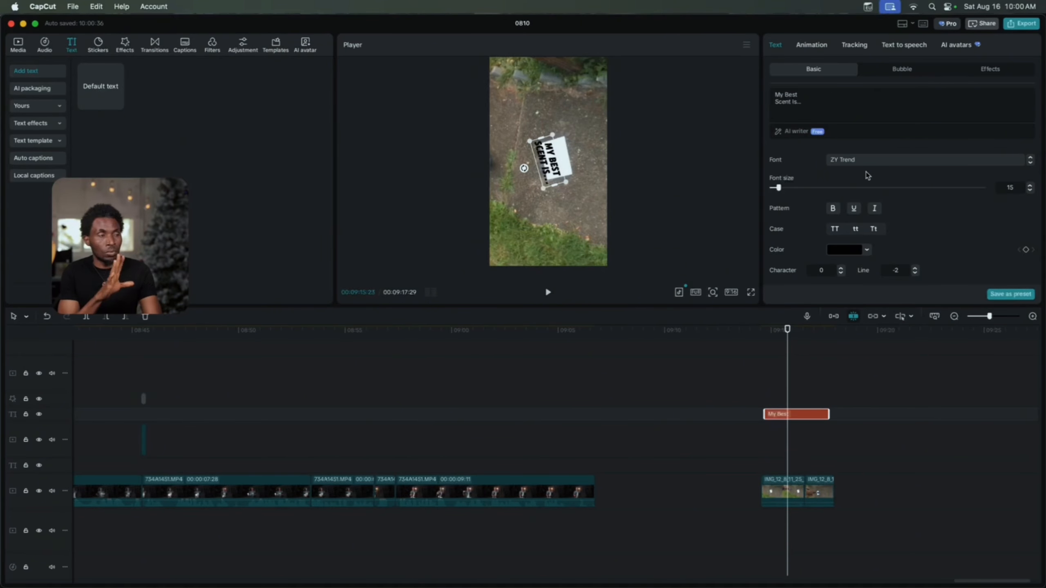
# - Set the caption's font size to 16 and move it onto the white paper as framed in the last clip
pyautogui.moveTo(787, 329); pyautogui.dragTo(821, 336)
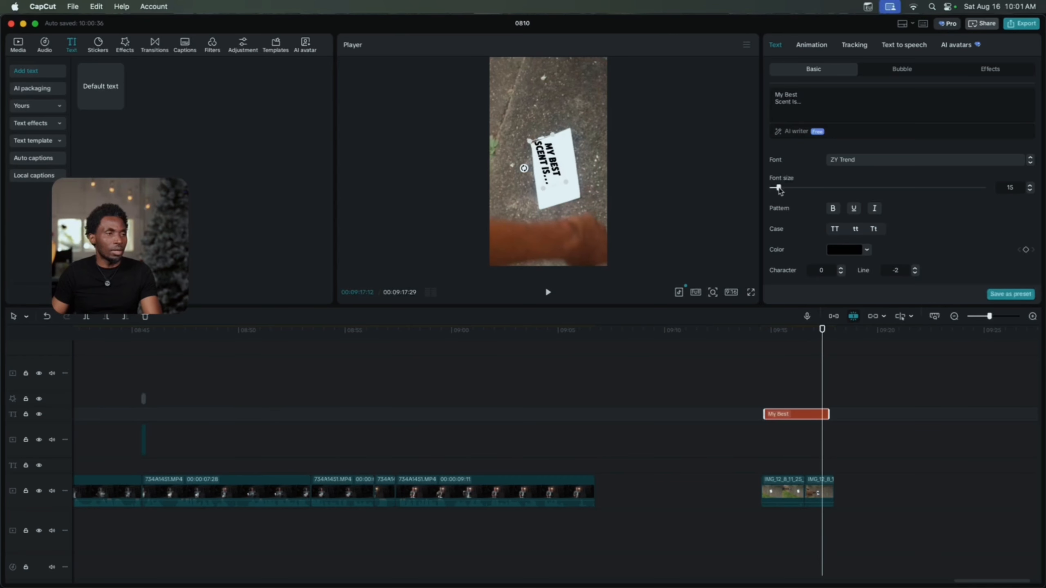
pyautogui.moveTo(778, 188); pyautogui.dragTo(780, 189)
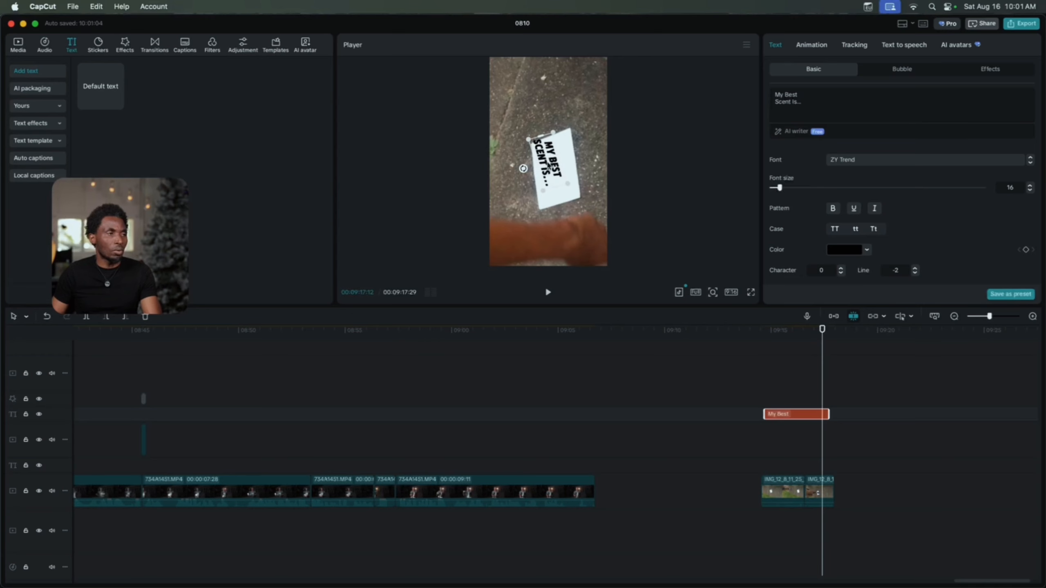
pyautogui.moveTo(550, 162); pyautogui.dragTo(529, 174)
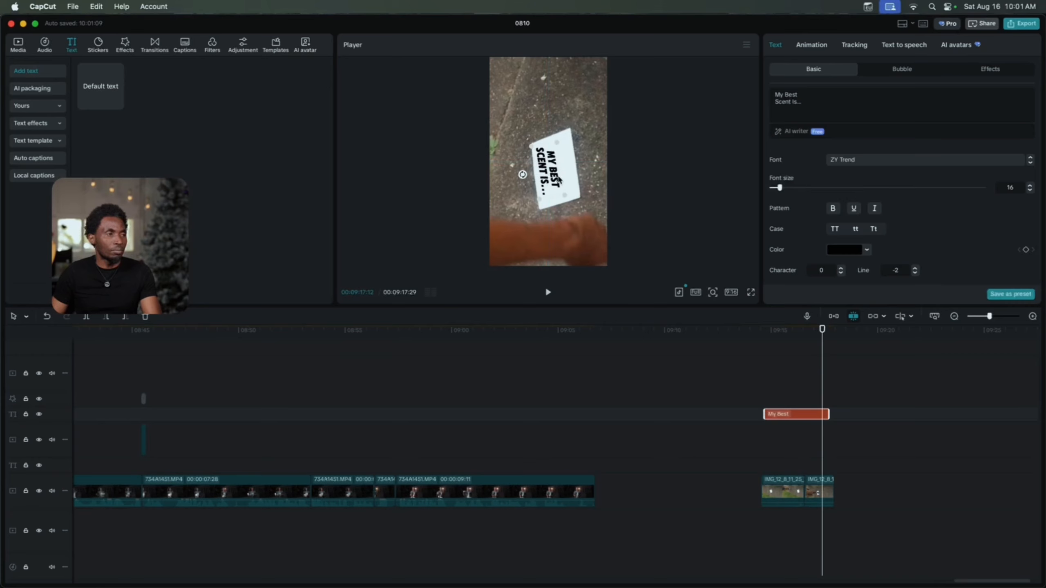
# - Set the caption's line spacing to -3
pyautogui.scroll(-5, 920, 198)
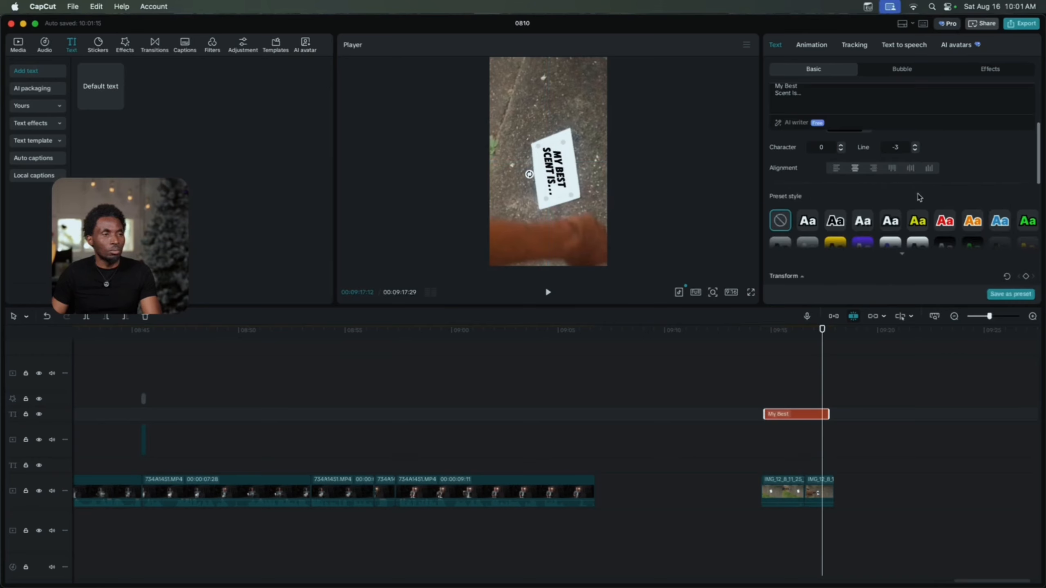
pyautogui.scroll(4, 919, 197)
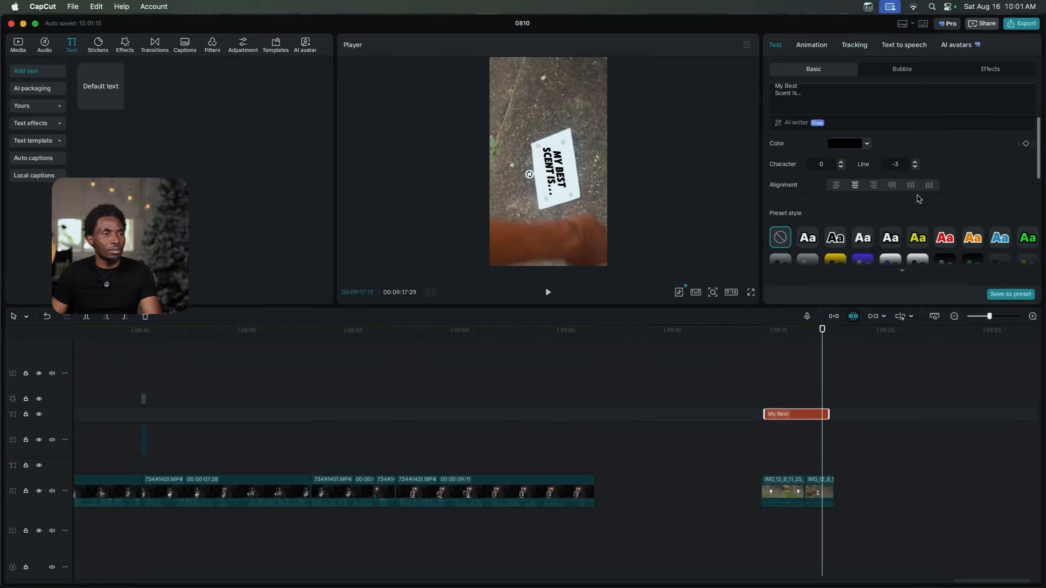
pyautogui.scroll(-8, 919, 198)
pyautogui.scroll(1, 917, 198)
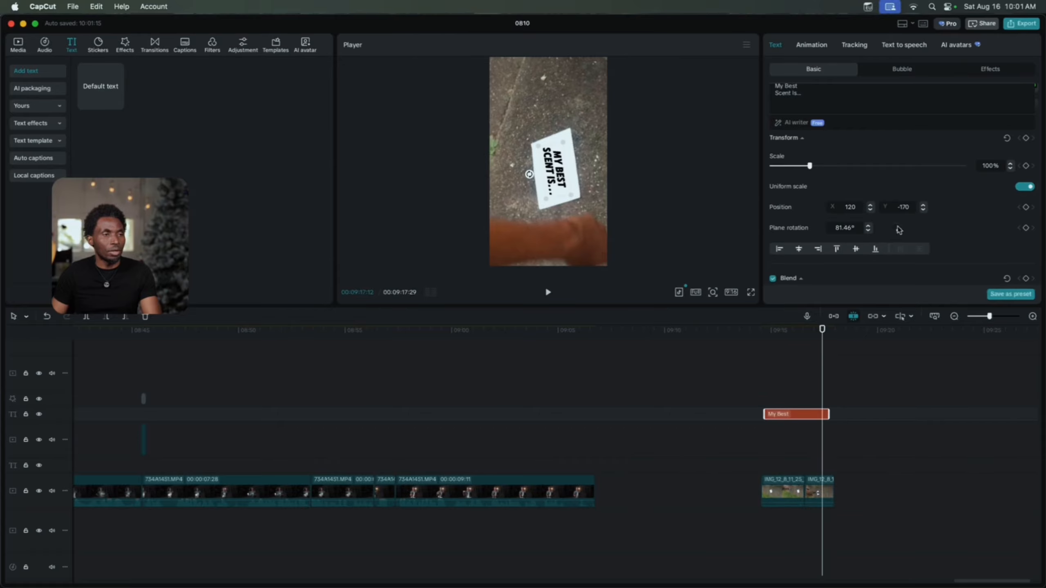
# - Fine-tune the caption's position on the paper to X 122, Y -200 and check it against the moving feet
pyautogui.click(870, 209)
pyautogui.click(871, 210)
pyautogui.click(870, 209)
pyautogui.click(870, 205)
pyautogui.click(871, 205)
pyautogui.click(870, 205)
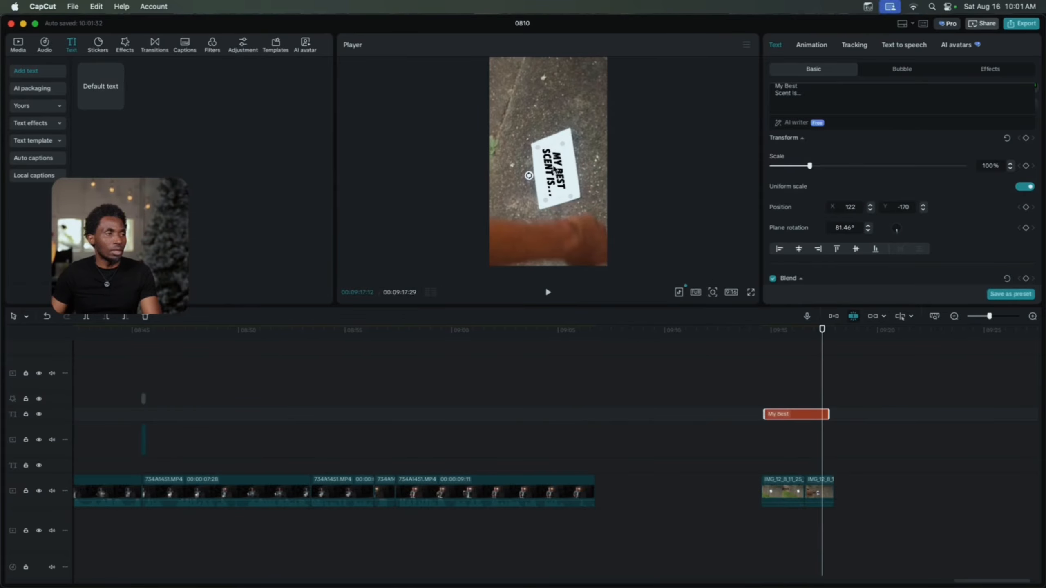
pyautogui.moveTo(556, 170); pyautogui.dragTo(557, 170)
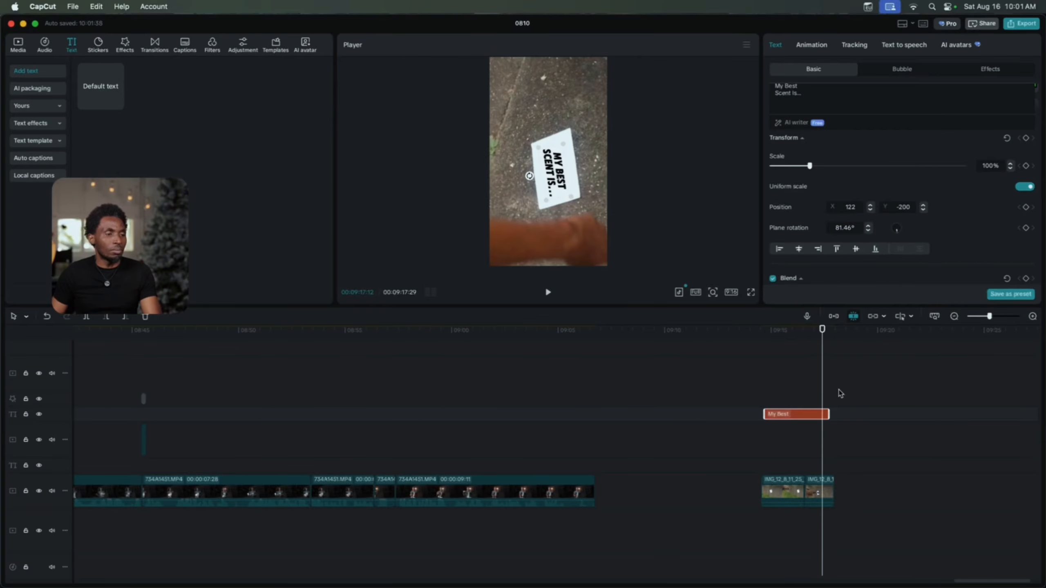
pyautogui.moveTo(822, 337); pyautogui.dragTo(810, 338)
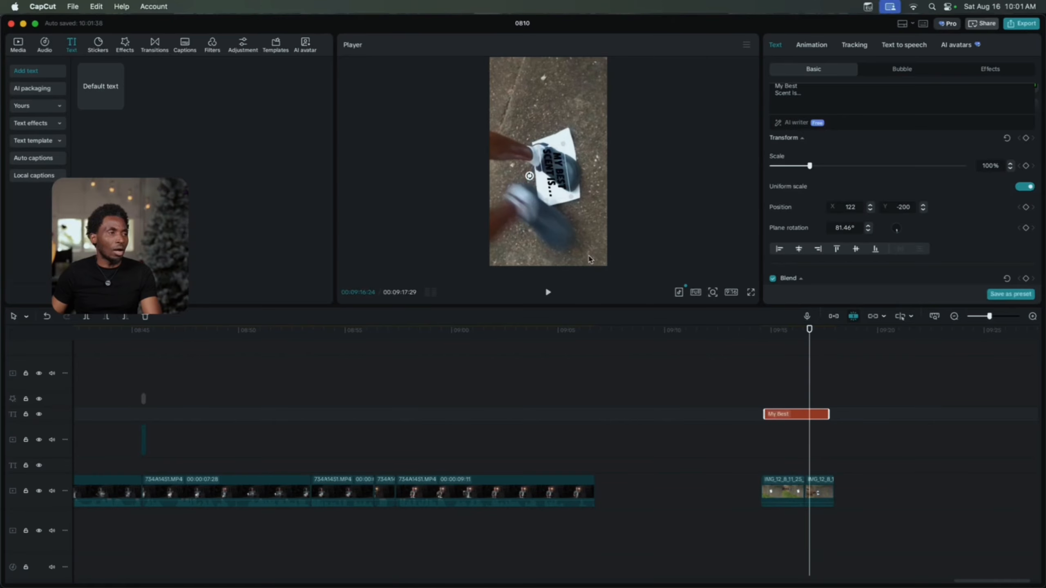
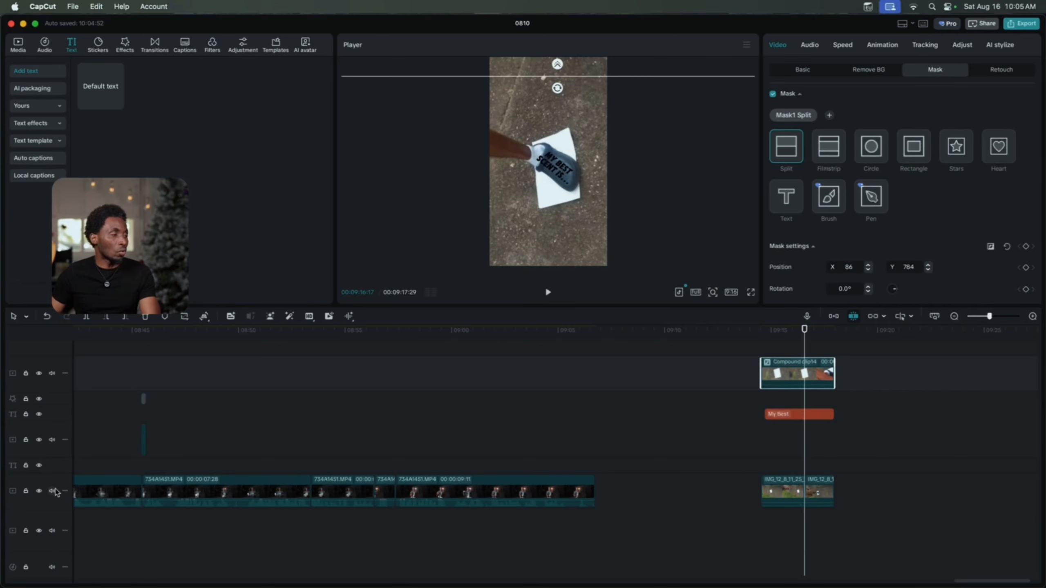
# - Hide the main video track, then flip the compound clip's split mask to -180° and move it to about X 82, Y 960
pyautogui.click(39, 491)
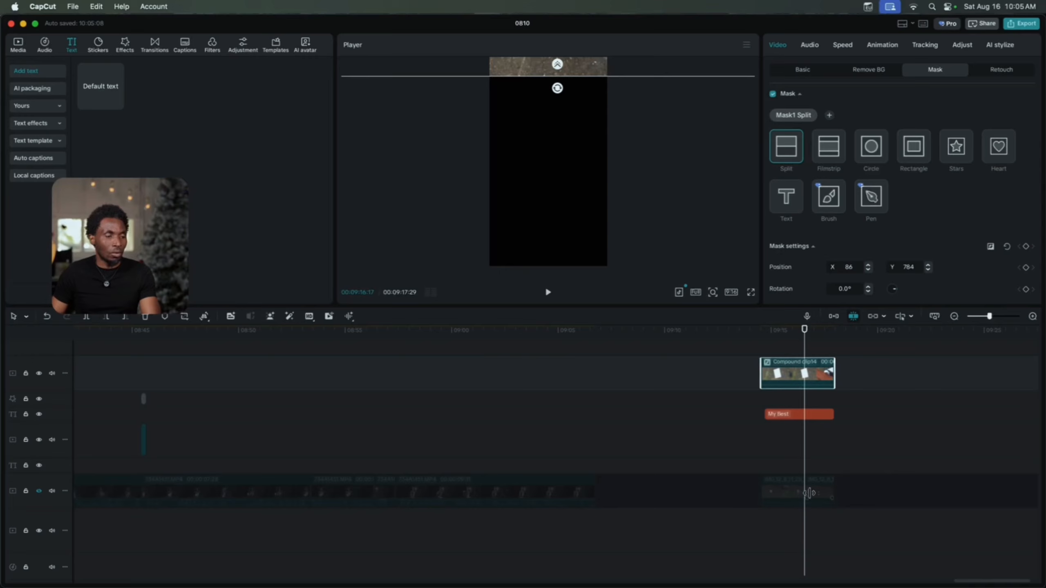
pyautogui.moveTo(558, 90); pyautogui.dragTo(585, 60)
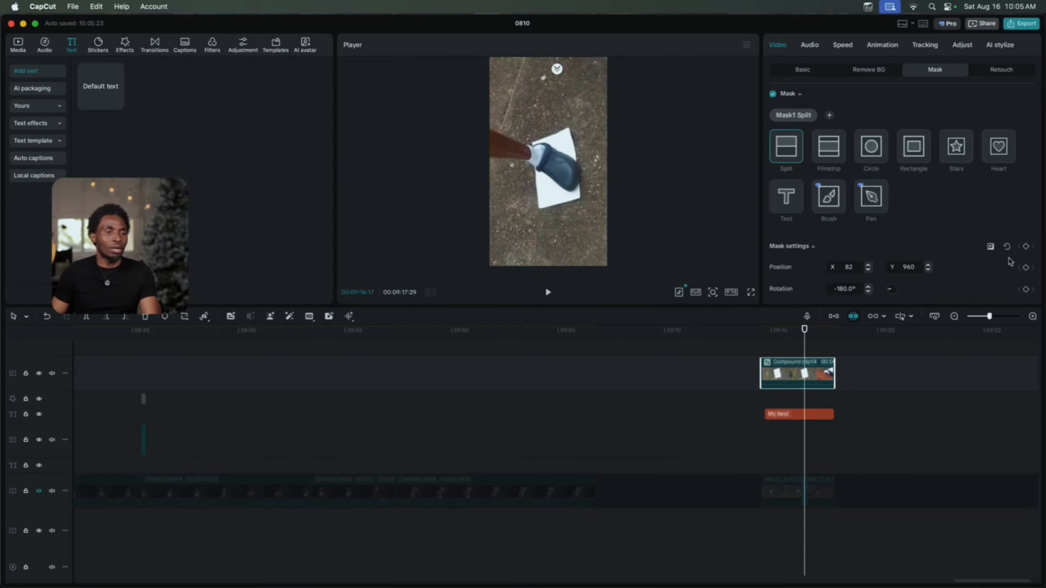
pyautogui.click(1026, 247)
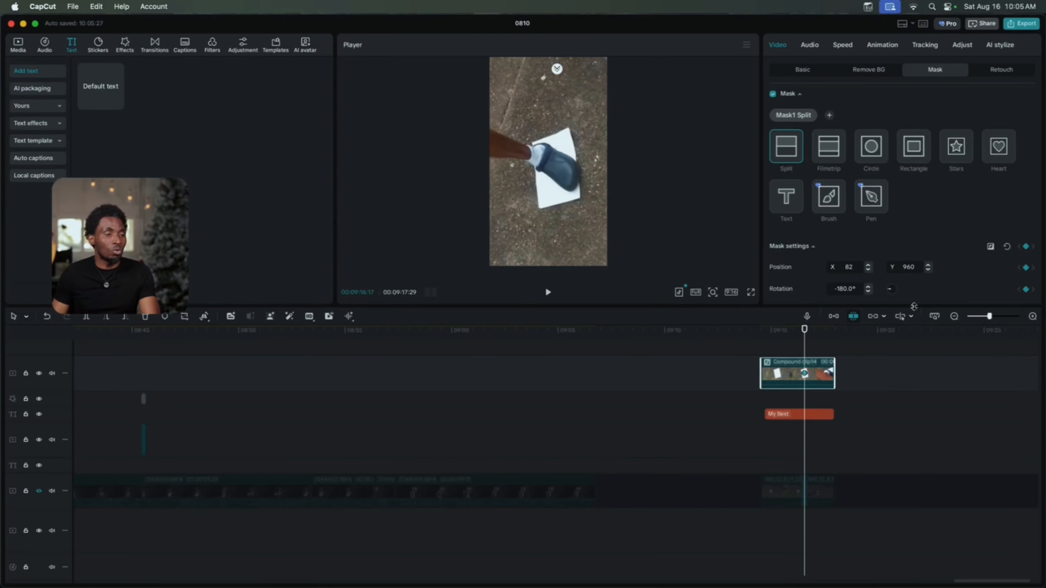
pyautogui.press('super+z')
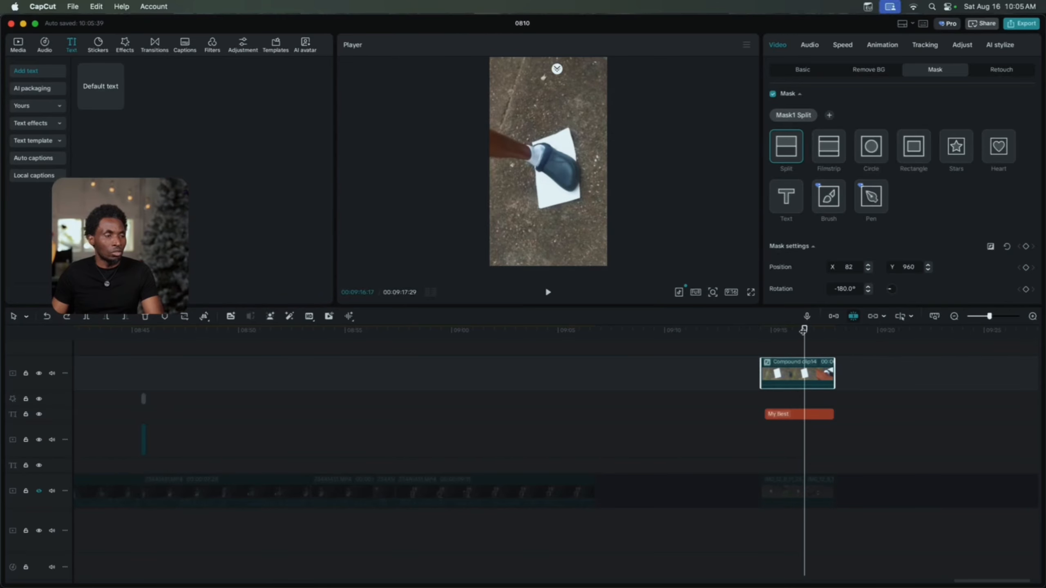
# - Extend the caption back to the compound clip's start and keyframe all of the clip's mask settings there
pyautogui.moveTo(803, 330); pyautogui.dragTo(762, 331)
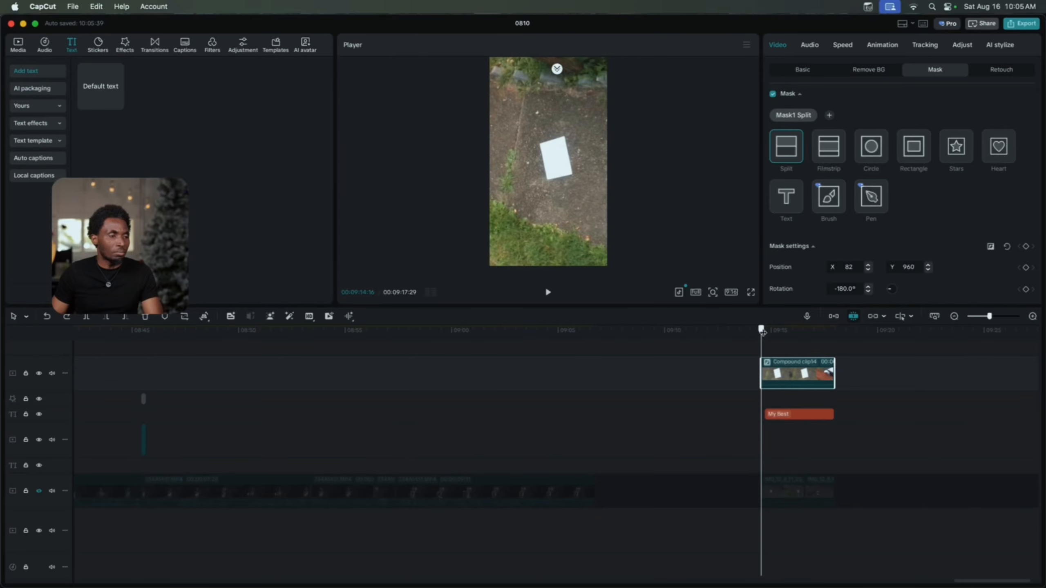
pyautogui.click(765, 414)
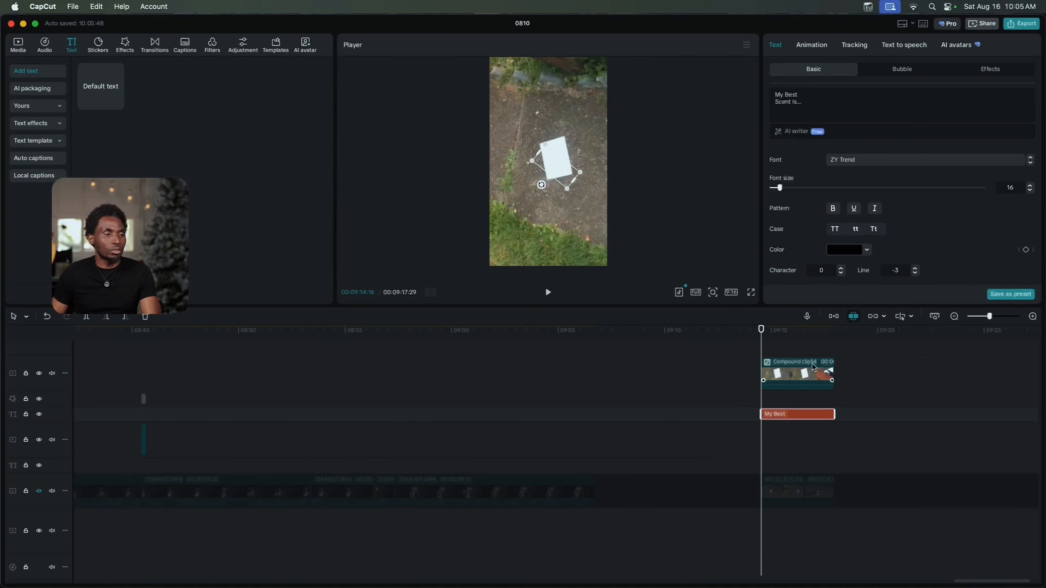
pyautogui.click(798, 371)
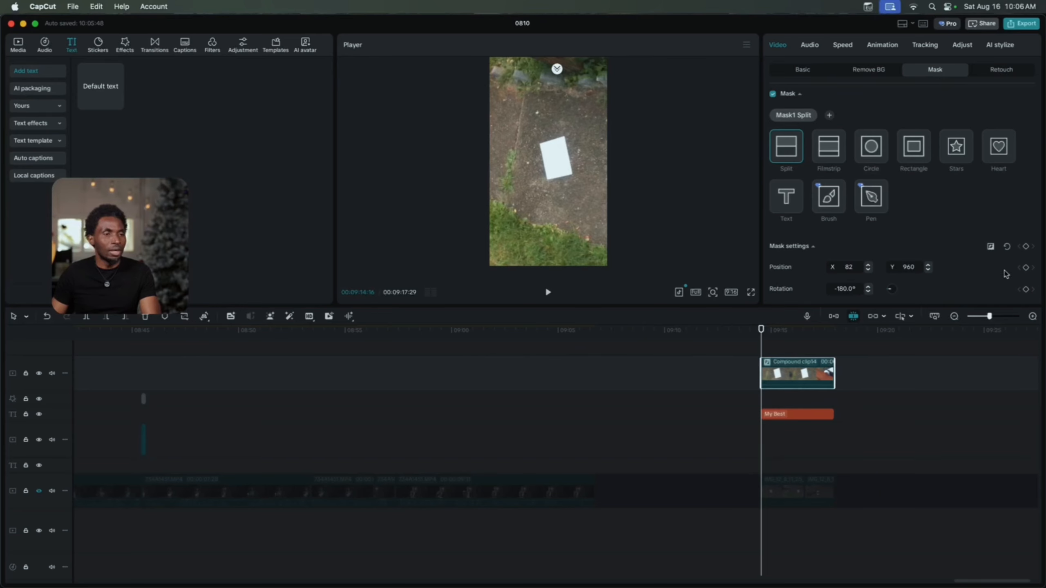
pyautogui.click(1026, 247)
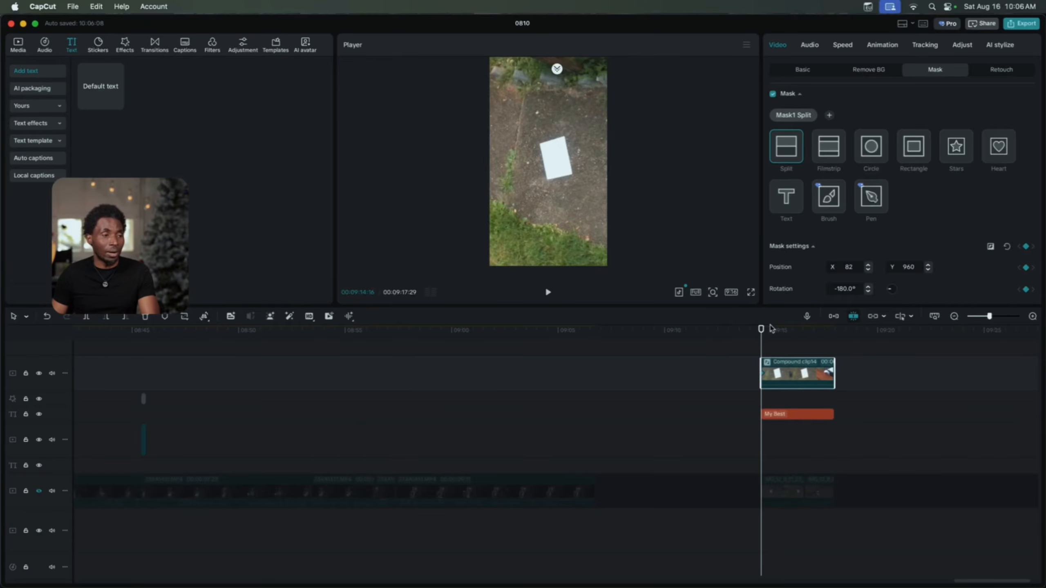
# - At 00:09:16:17, lower the compound clip's split mask line to about X 61, Y 647
pyautogui.moveTo(761, 329); pyautogui.dragTo(801, 336)
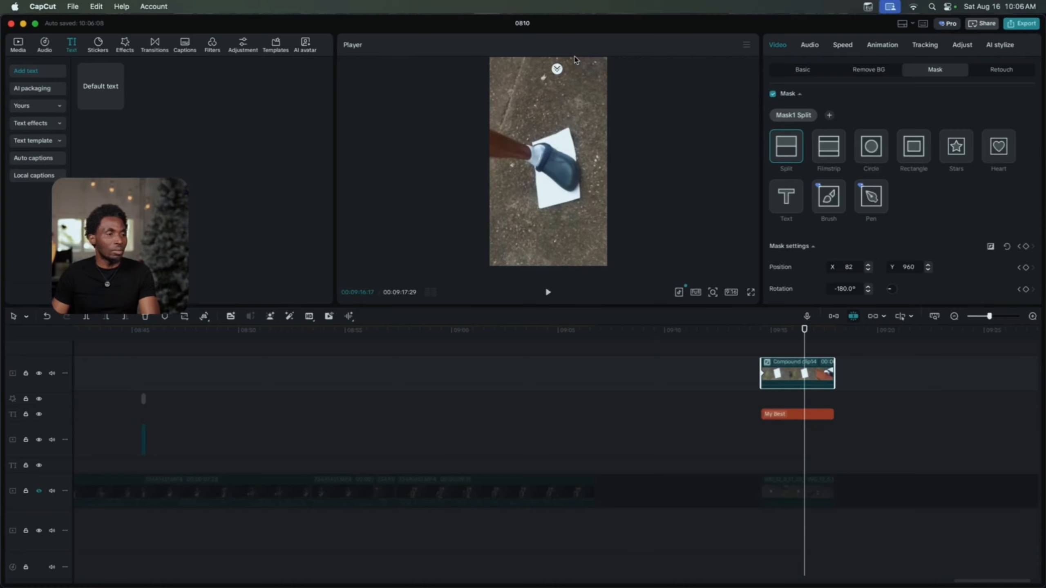
pyautogui.moveTo(575, 60); pyautogui.dragTo(575, 95)
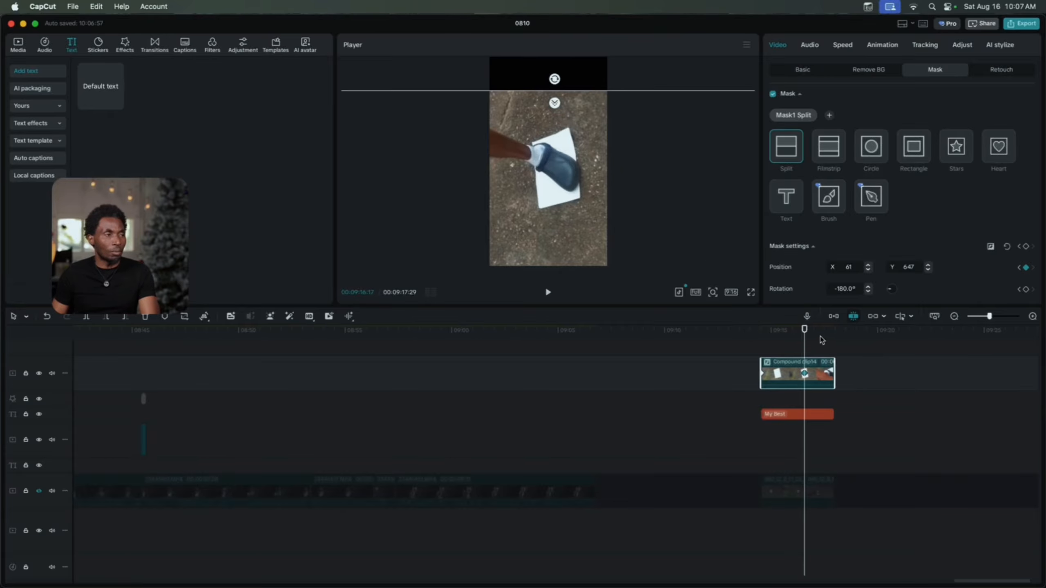
# - At 00:09:16:28, move the split mask to about X 0, Y 94 and rotate it to -153° across the shoe
pyautogui.moveTo(806, 335); pyautogui.dragTo(811, 336)
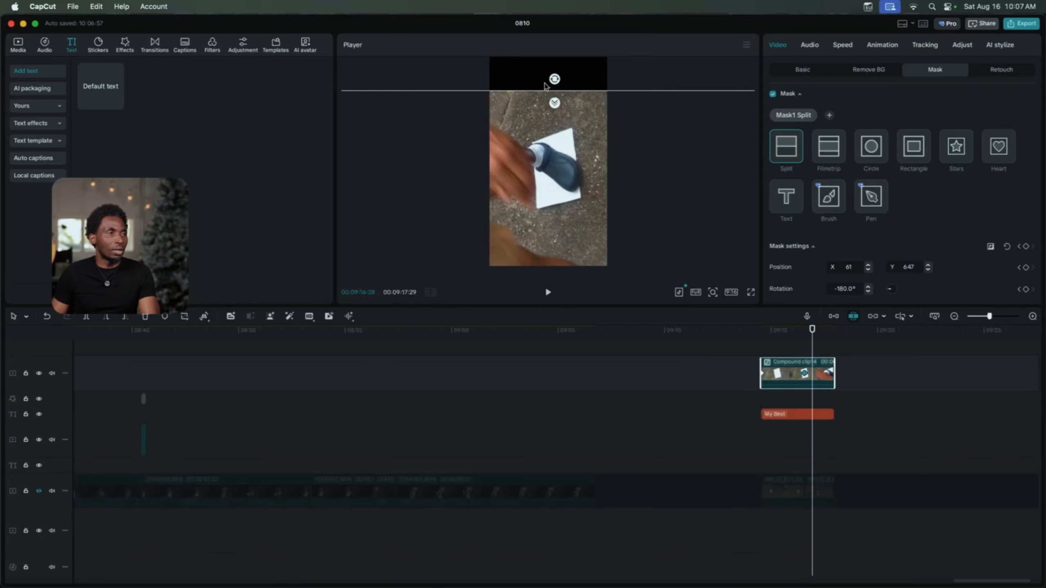
pyautogui.moveTo(625, 96); pyautogui.dragTo(621, 151)
pyautogui.moveTo(547, 131); pyautogui.dragTo(573, 161)
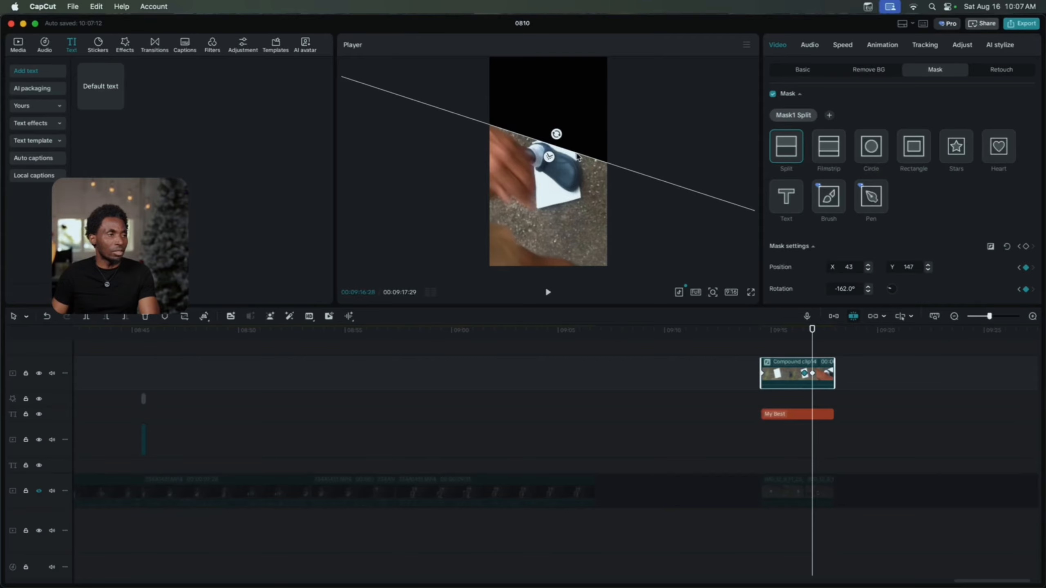
pyautogui.moveTo(556, 135); pyautogui.dragTo(564, 164)
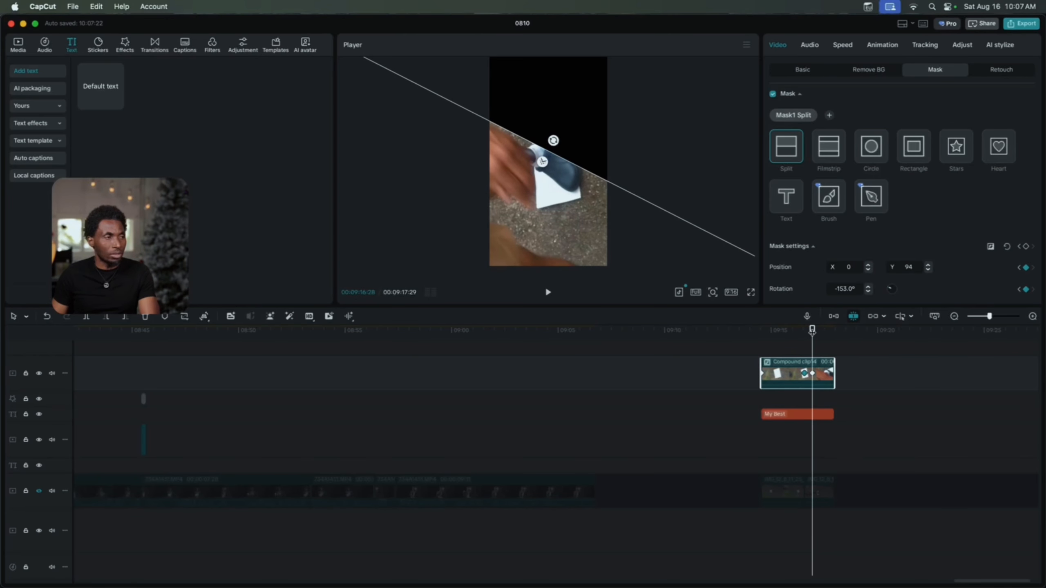
# - At 00:09:17:03, lower the compound clip's split mask along the arm to about X -25, Y -56
pyautogui.moveTo(812, 332); pyautogui.dragTo(816, 331)
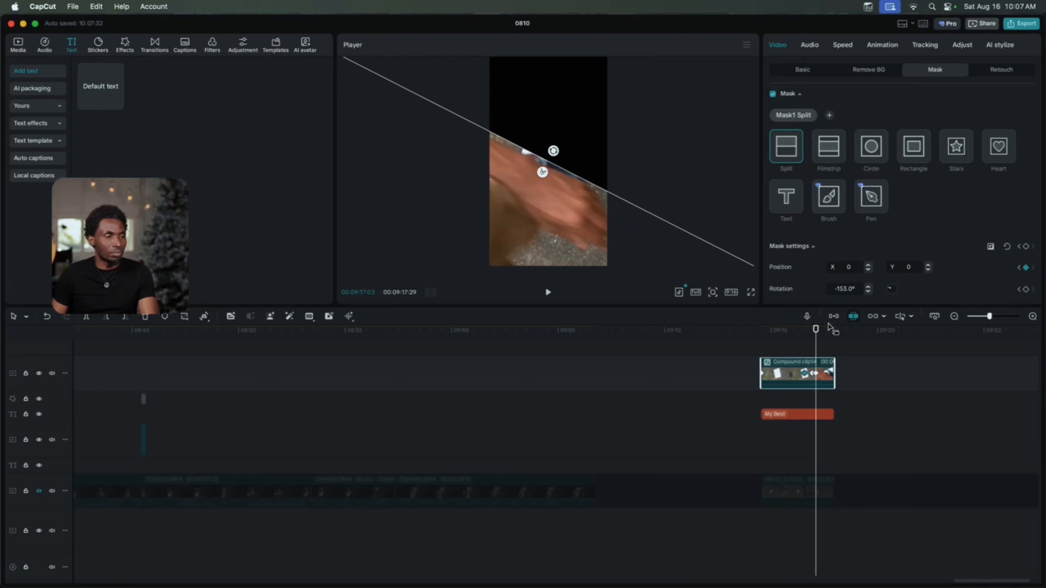
pyautogui.moveTo(816, 331); pyautogui.dragTo(815, 332)
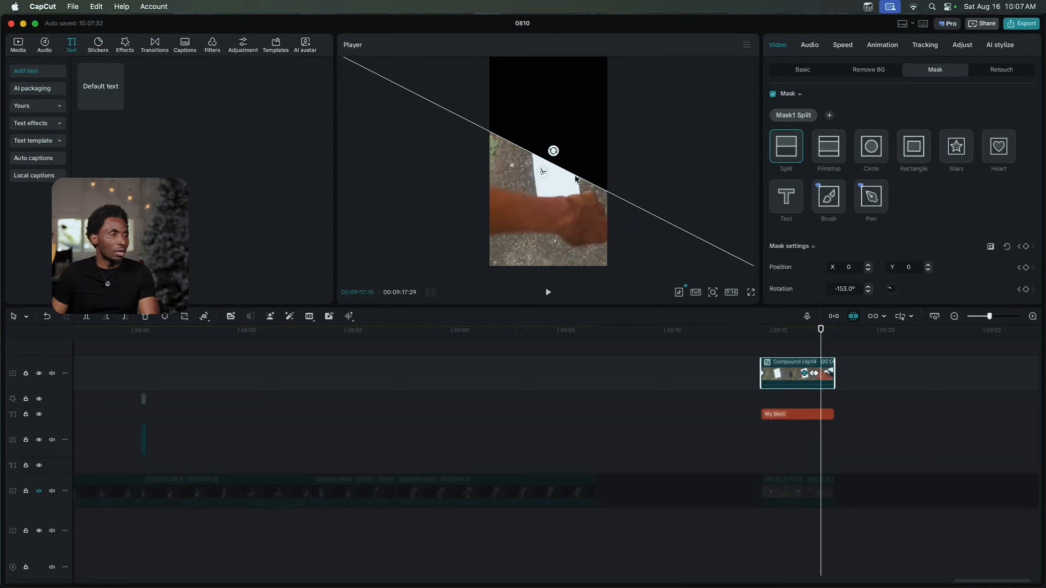
pyautogui.scroll(5, 816, 332)
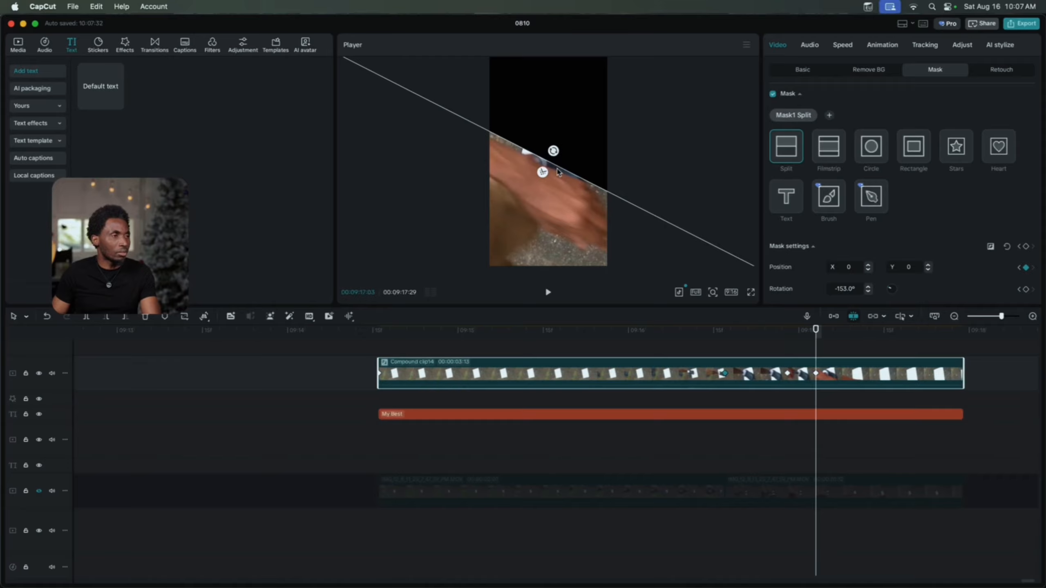
pyautogui.moveTo(559, 169); pyautogui.dragTo(556, 174)
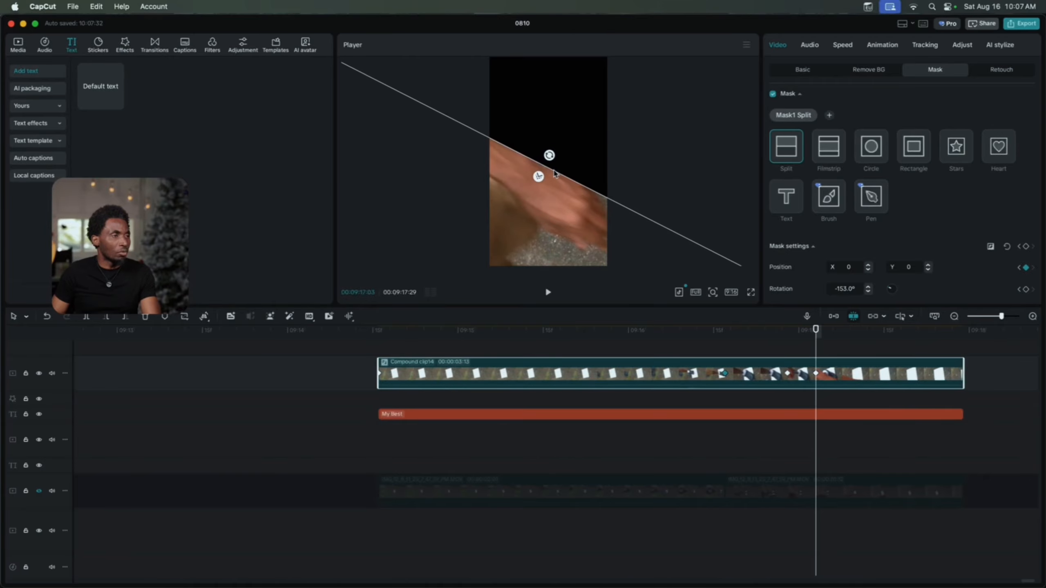
# - Lower the split mask to about X -61, Y -117 at 00:09:17:06 and about X -107, Y -170 at 00:09:17:09
pyautogui.press('Right')
pyautogui.press('Right')
pyautogui.press('Right')
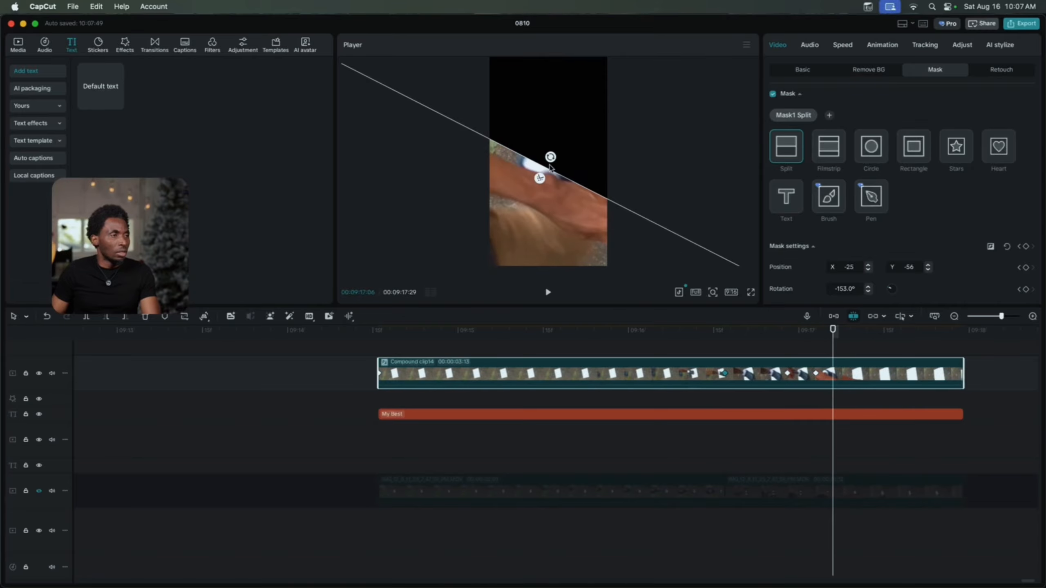
pyautogui.press('Right')
pyautogui.press('Right')
pyautogui.press('Right')
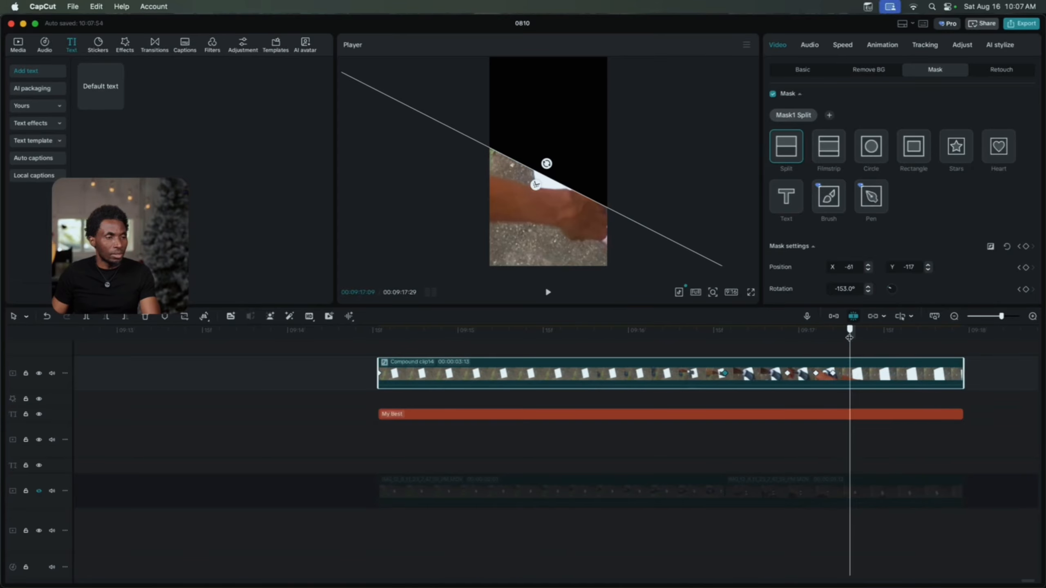
pyautogui.moveTo(576, 197); pyautogui.dragTo(563, 197)
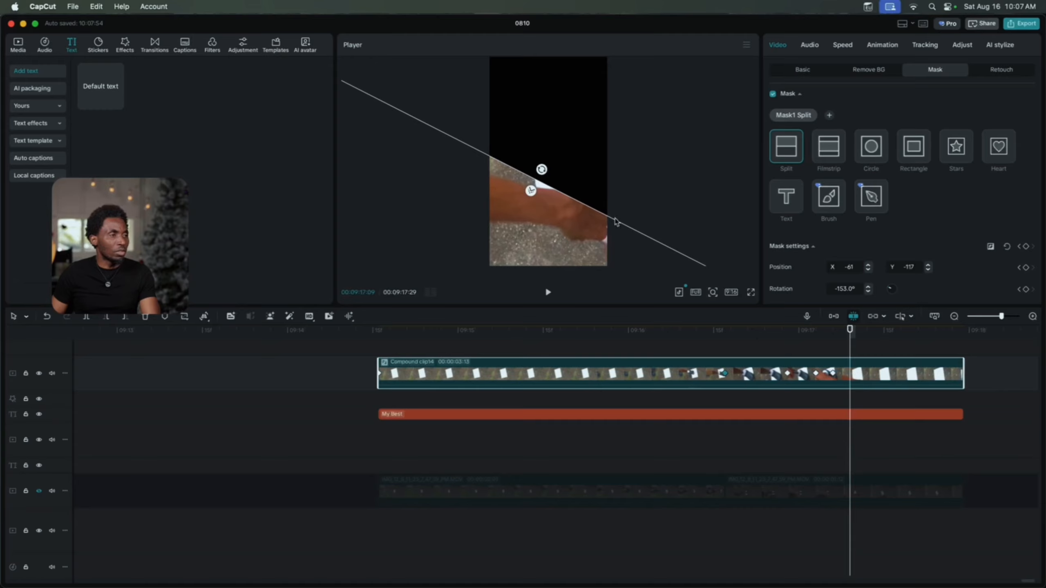
# - Keep lowering the split mask below the paper from 00:09:17:12 through 00:09:17:16, passing about X -348, Y -483 on the way
pyautogui.moveTo(851, 334); pyautogui.dragTo(866, 337)
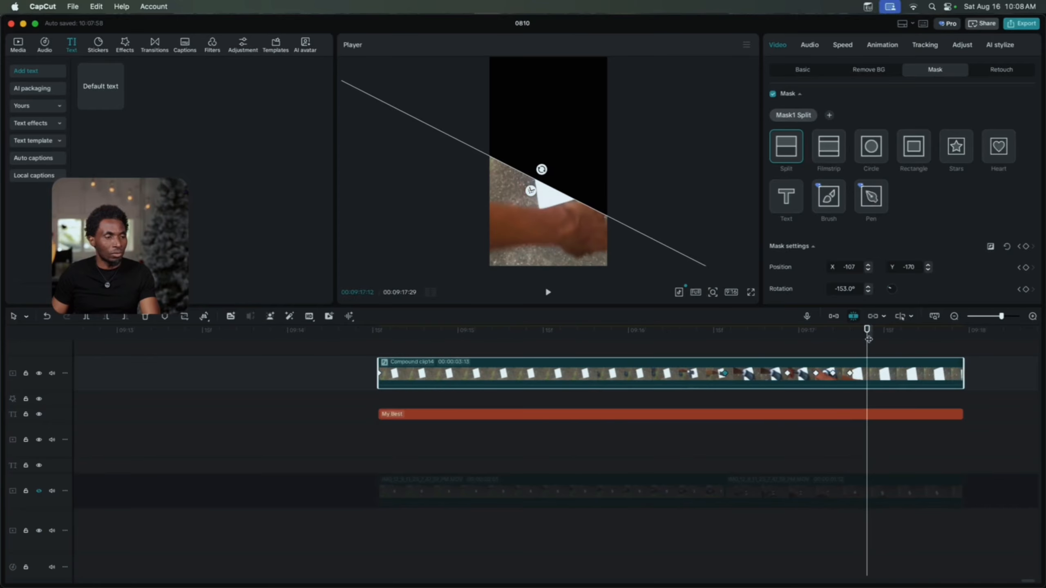
pyautogui.moveTo(550, 189); pyautogui.dragTo(525, 225)
pyautogui.click(878, 337)
pyautogui.moveTo(882, 331); pyautogui.dragTo(889, 333)
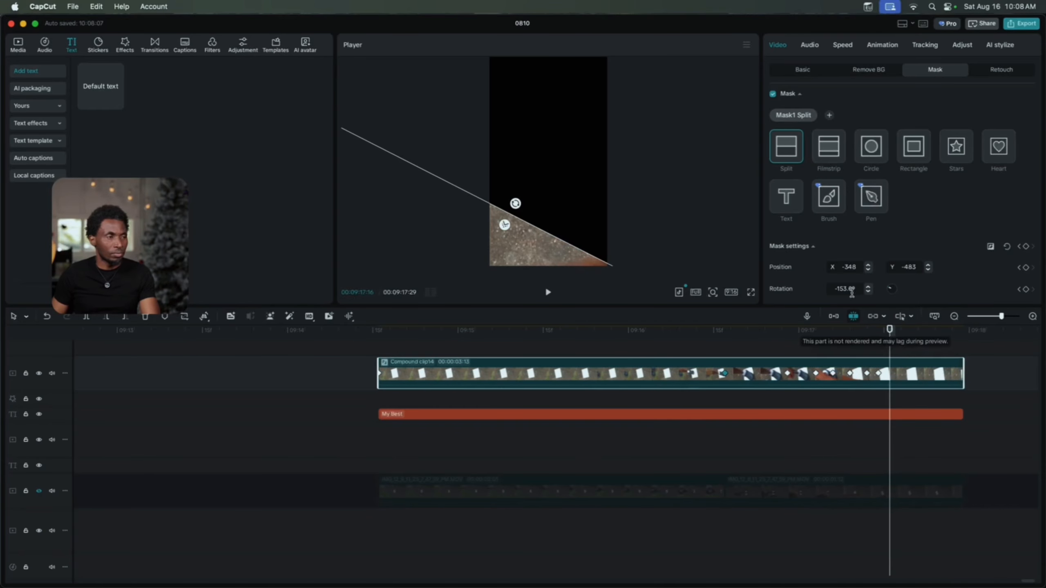
pyautogui.moveTo(525, 226); pyautogui.dragTo(510, 242)
# - At 00:09:17:18, move the split mask fully below the frame to X -540, Y -960 at -180°, and show the main video track again
pyautogui.click(905, 334)
pyautogui.moveTo(905, 334); pyautogui.dragTo(901, 335)
pyautogui.moveTo(500, 221); pyautogui.dragTo(514, 286)
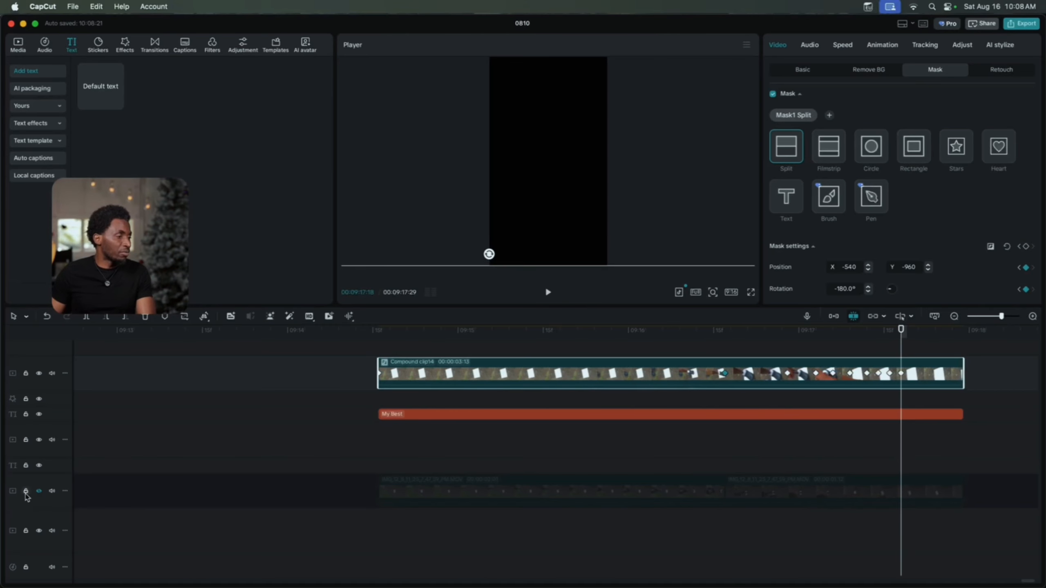
pyautogui.click(39, 490)
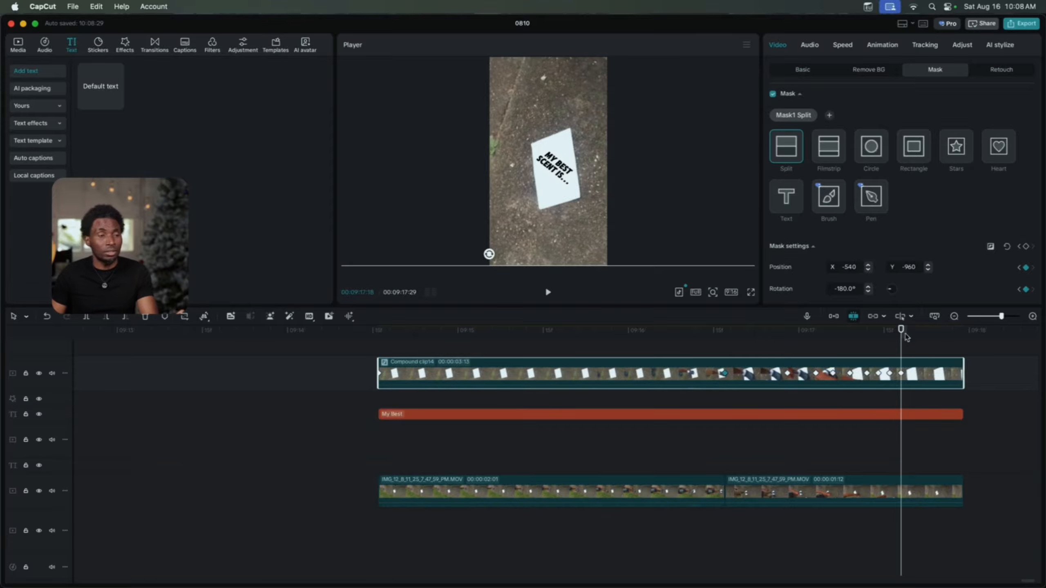
# - At 00:09:16:29, raise the compound clip's split mask over the shoe to about X 32, Y 97
pyautogui.moveTo(900, 329); pyautogui.dragTo(692, 334)
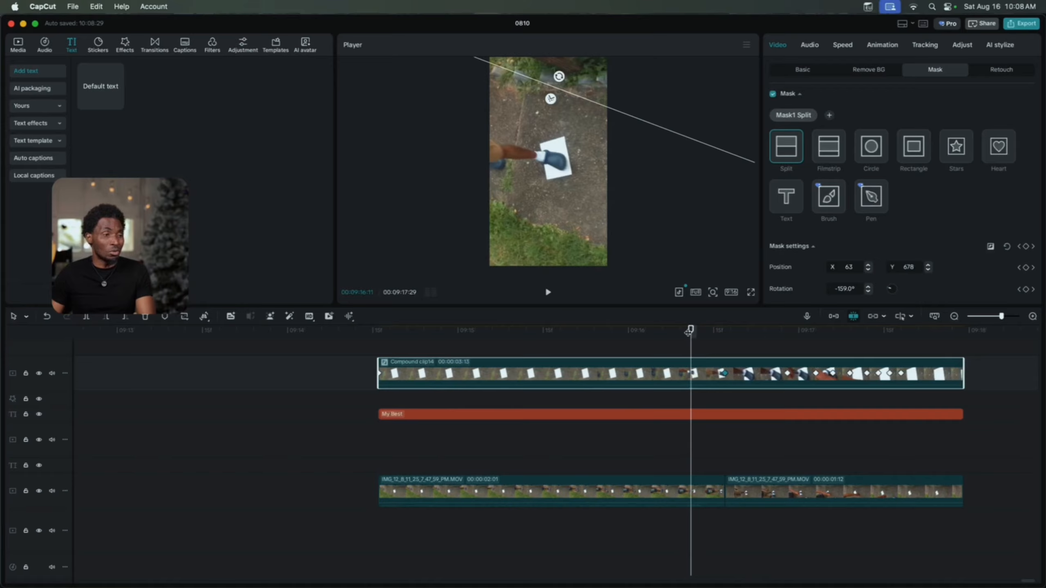
pyautogui.moveTo(689, 331); pyautogui.dragTo(809, 354)
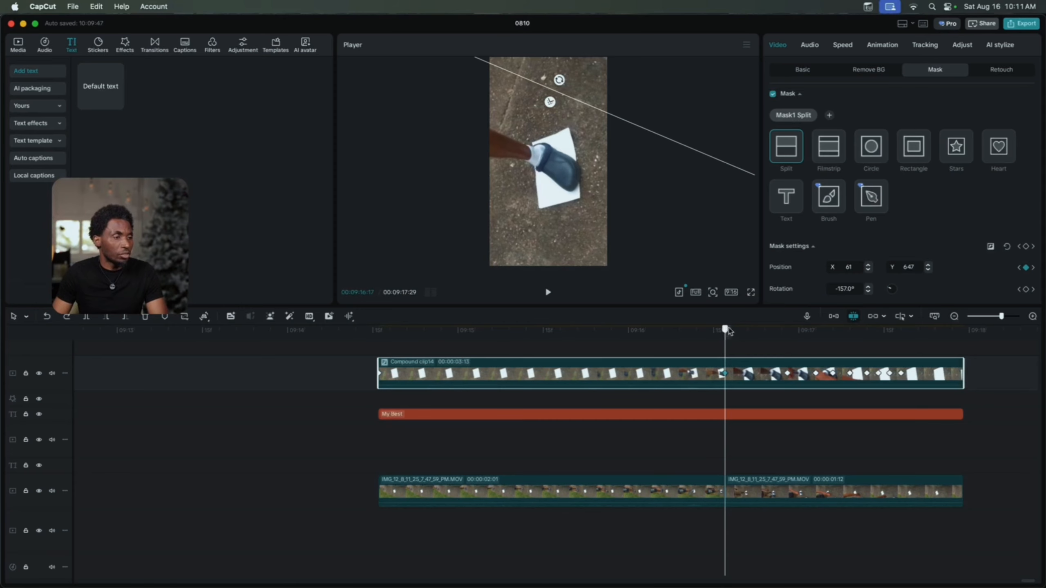
pyautogui.moveTo(728, 330); pyautogui.dragTo(792, 338)
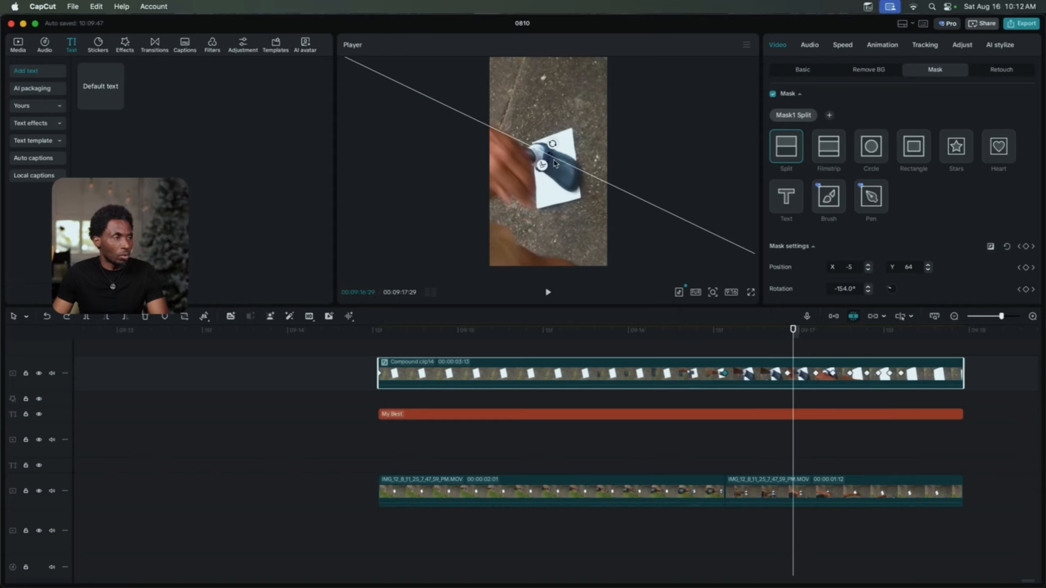
pyautogui.moveTo(556, 162); pyautogui.dragTo(560, 158)
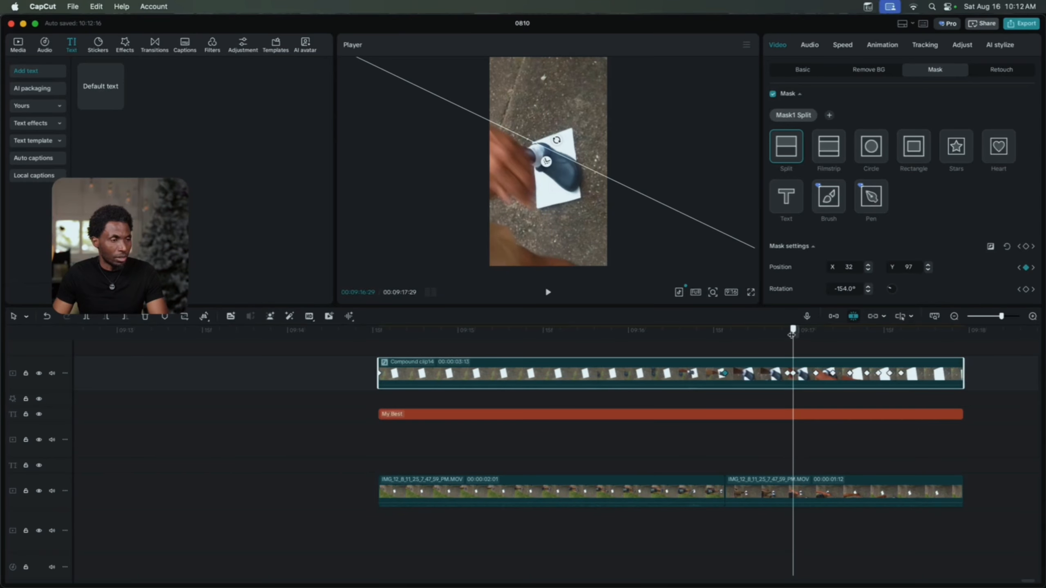
# - Raise the split mask frame by frame from 00:09:17:00, to about X 67, Y 87 at 00:09:17:01 and X 75, Y 101 at 00:09:17:02
pyautogui.moveTo(793, 335); pyautogui.dragTo(798, 334)
pyautogui.moveTo(551, 157); pyautogui.dragTo(559, 154)
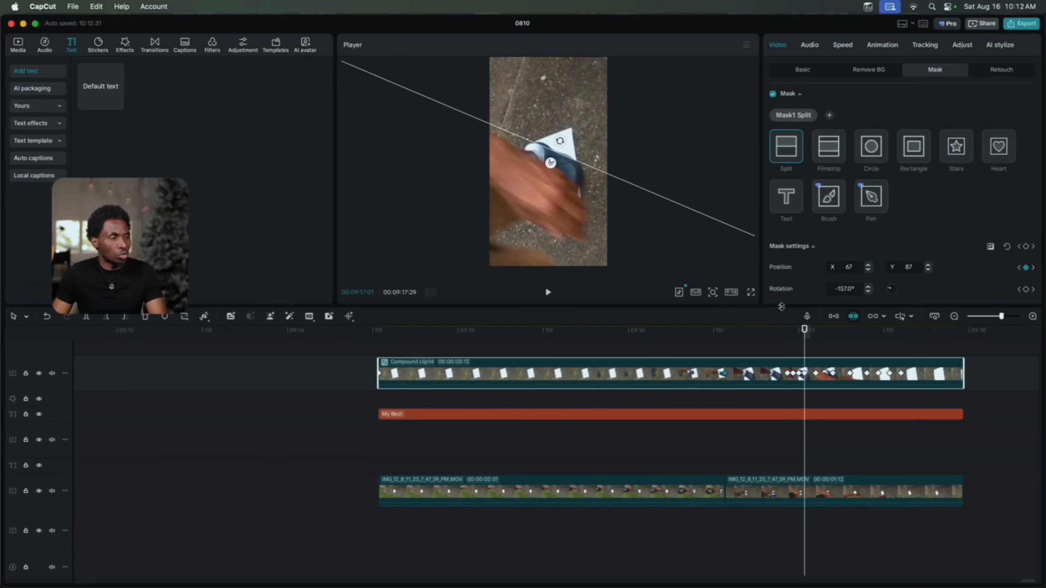
pyautogui.moveTo(812, 336); pyautogui.dragTo(809, 336)
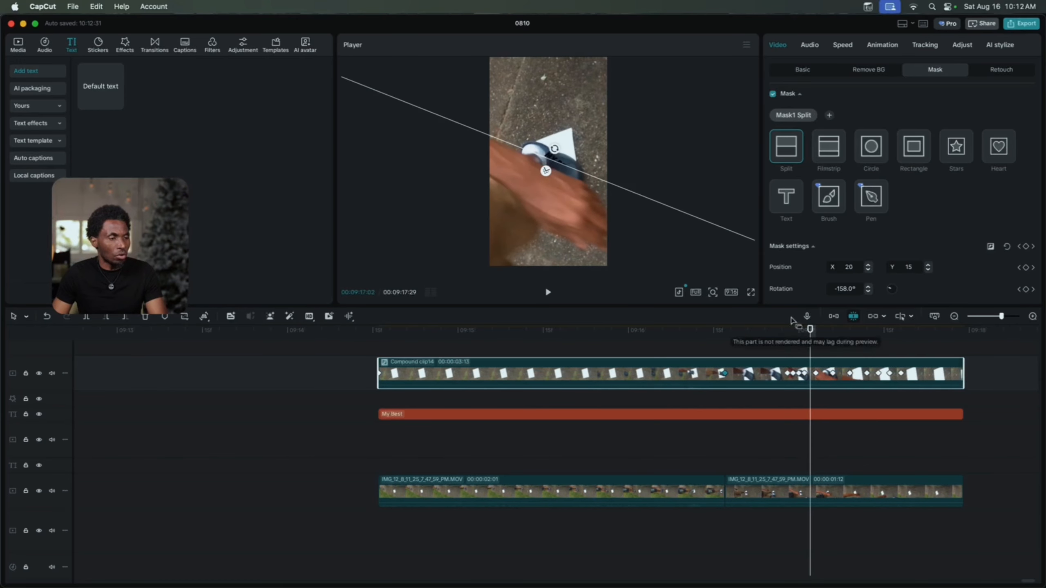
pyautogui.moveTo(553, 160); pyautogui.dragTo(552, 161)
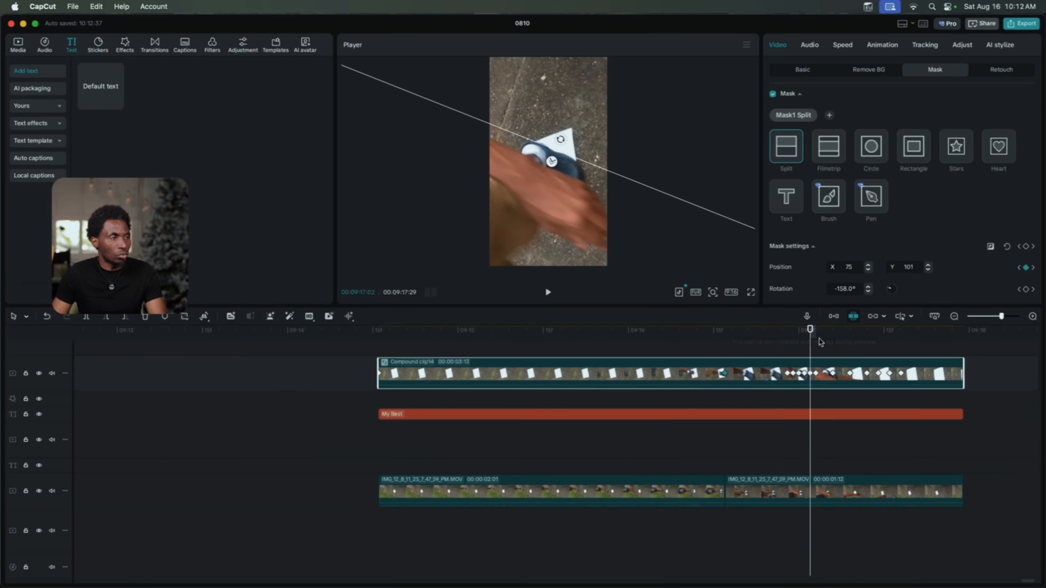
# - Raise the split mask at 00:09:17:03 through 00:09:17:05 to hide the caption lettering that overlaps the shoe
pyautogui.moveTo(810, 337); pyautogui.dragTo(815, 336)
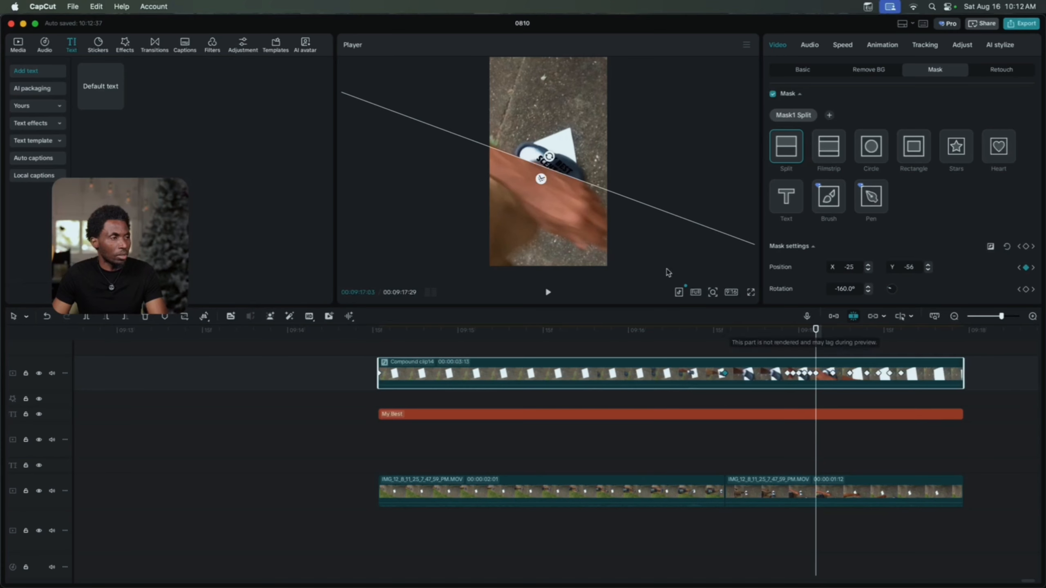
pyautogui.moveTo(544, 172); pyautogui.dragTo(563, 153)
pyautogui.click(822, 335)
pyautogui.moveTo(821, 333); pyautogui.dragTo(827, 333)
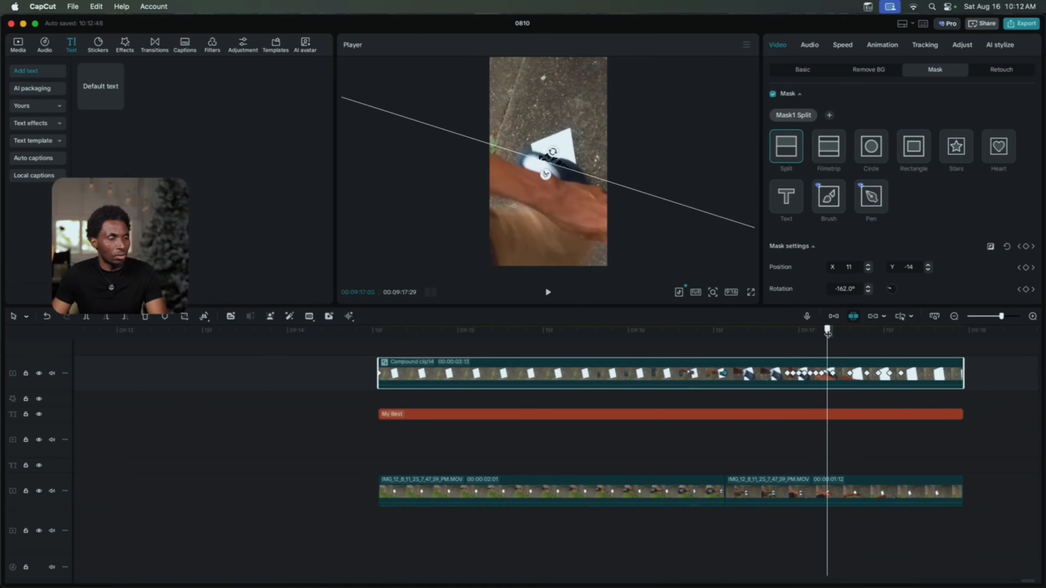
pyautogui.moveTo(554, 163); pyautogui.dragTo(559, 152)
# - Raise and tilt the split mask at 00:09:17:06, and place it at about X -56, Y -154, rotated -158°, at 00:09:17:07
pyautogui.moveTo(827, 332); pyautogui.dragTo(832, 331)
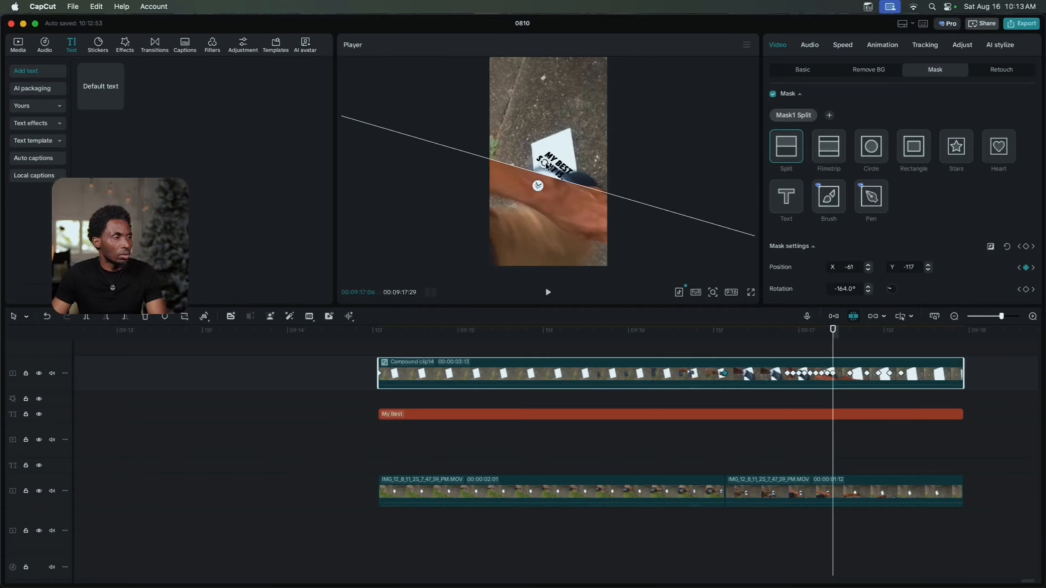
pyautogui.moveTo(544, 162)
pyautogui.mouseDown()
pyautogui.moveTo(542, 178)
pyautogui.moveTo(555, 152)
pyautogui.mouseUp()
pyautogui.moveTo(556, 167); pyautogui.dragTo(556, 164)
pyautogui.moveTo(831, 332); pyautogui.dragTo(837, 333)
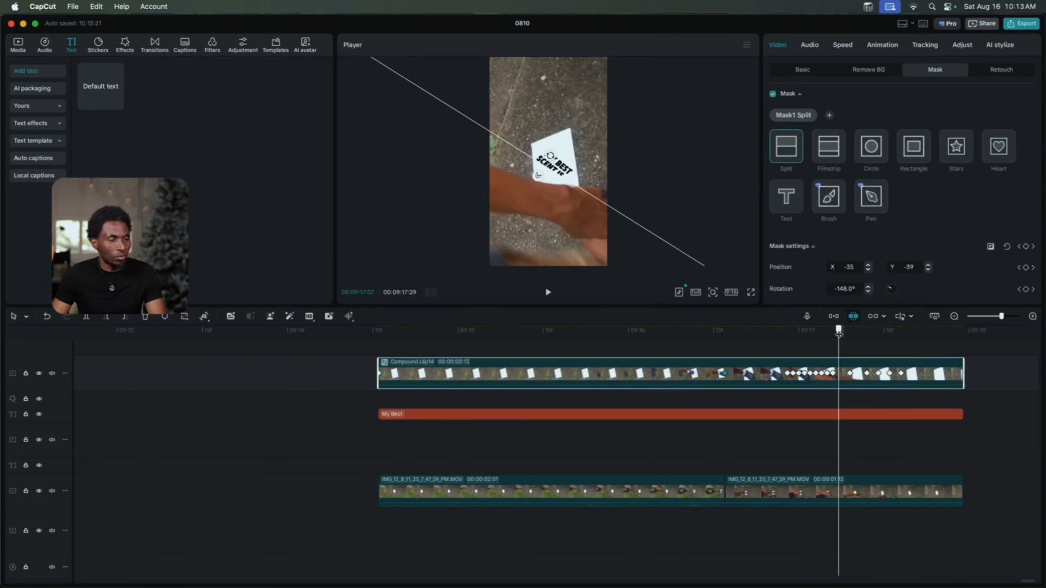
pyautogui.moveTo(553, 171)
pyautogui.mouseDown()
pyautogui.moveTo(550, 184)
pyautogui.moveTo(545, 166)
pyautogui.mouseUp()
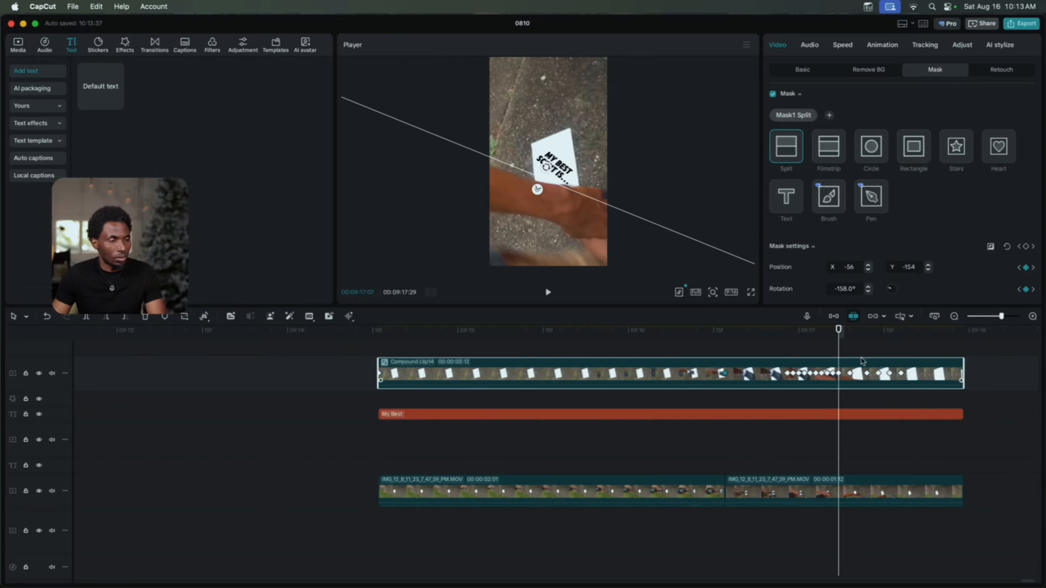
# - Fit the split mask line to the passing forearm at 00:09:17:08 and lower it below the paper at 00:09:17:10
pyautogui.moveTo(839, 333); pyautogui.dragTo(844, 333)
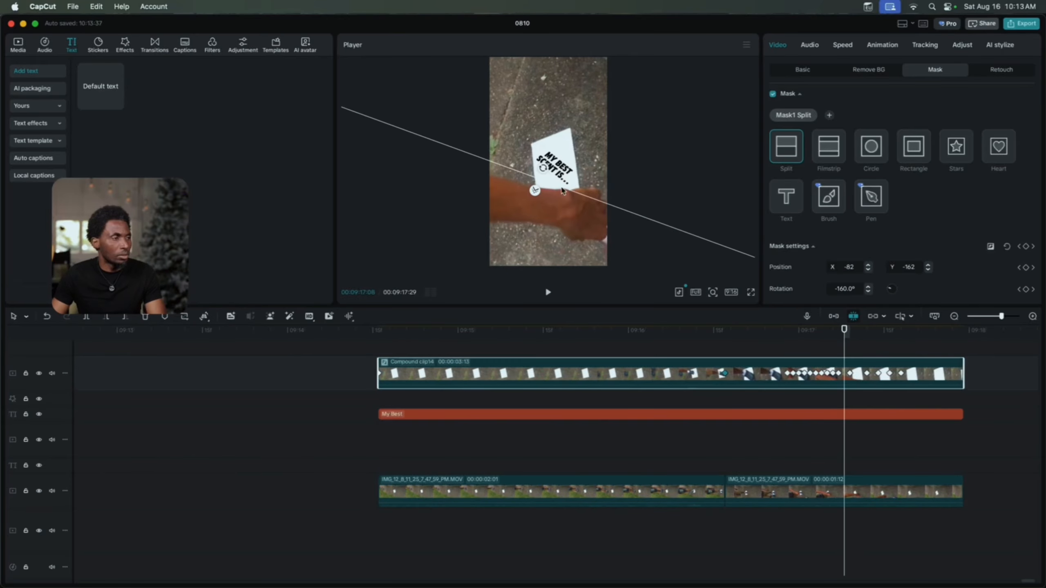
pyautogui.moveTo(539, 182); pyautogui.dragTo(536, 187)
pyautogui.moveTo(844, 333); pyautogui.dragTo(855, 333)
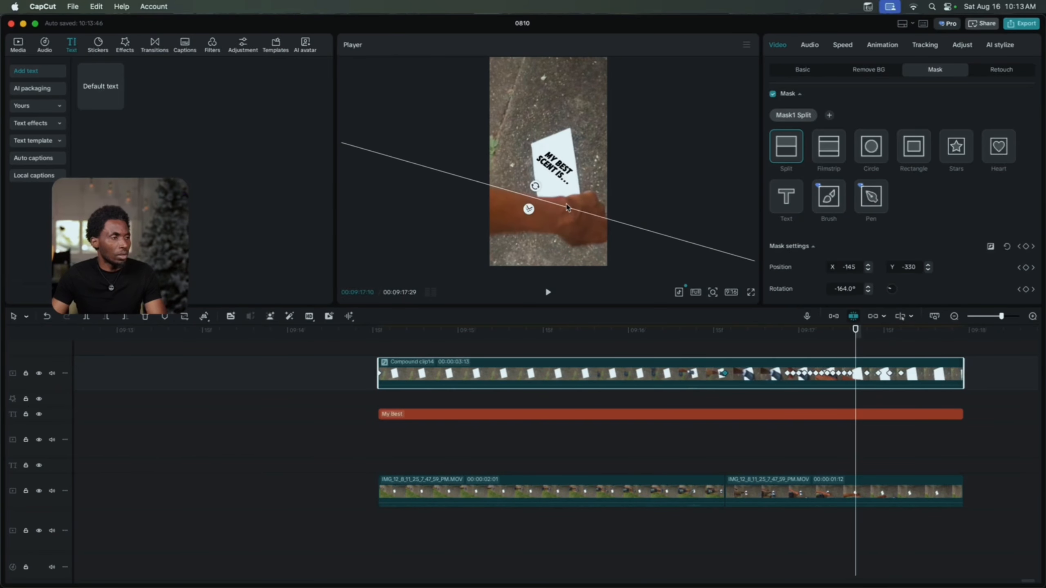
pyautogui.moveTo(568, 208); pyautogui.dragTo(566, 221)
pyautogui.moveTo(533, 199); pyautogui.dragTo(529, 198)
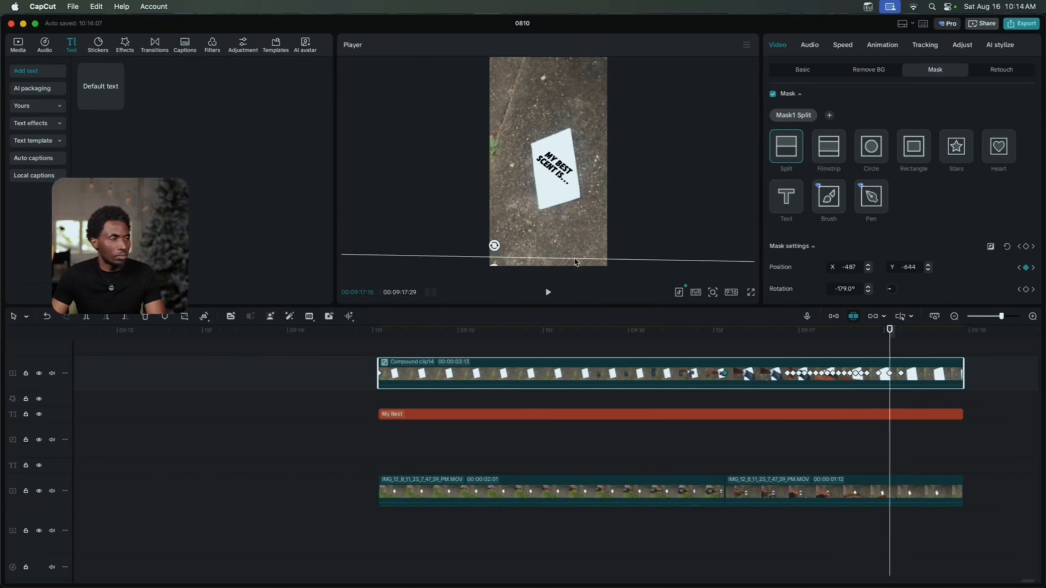
# - Play the caption reveal from the start of the compound clip and scrub through the frames where the arm passes the paper
pyautogui.moveTo(889, 332); pyautogui.dragTo(946, 332)
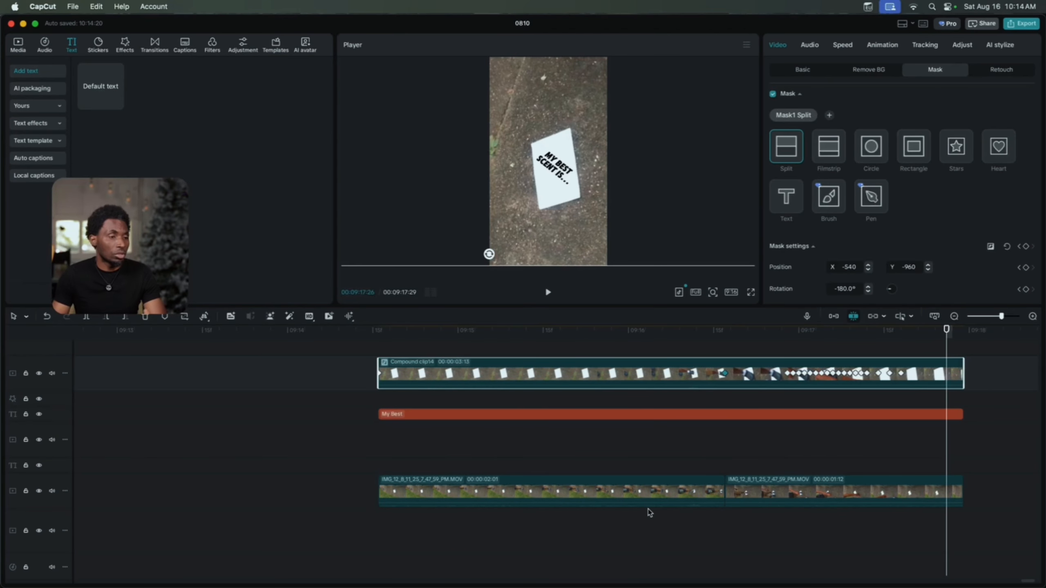
pyautogui.moveTo(945, 331); pyautogui.dragTo(377, 345)
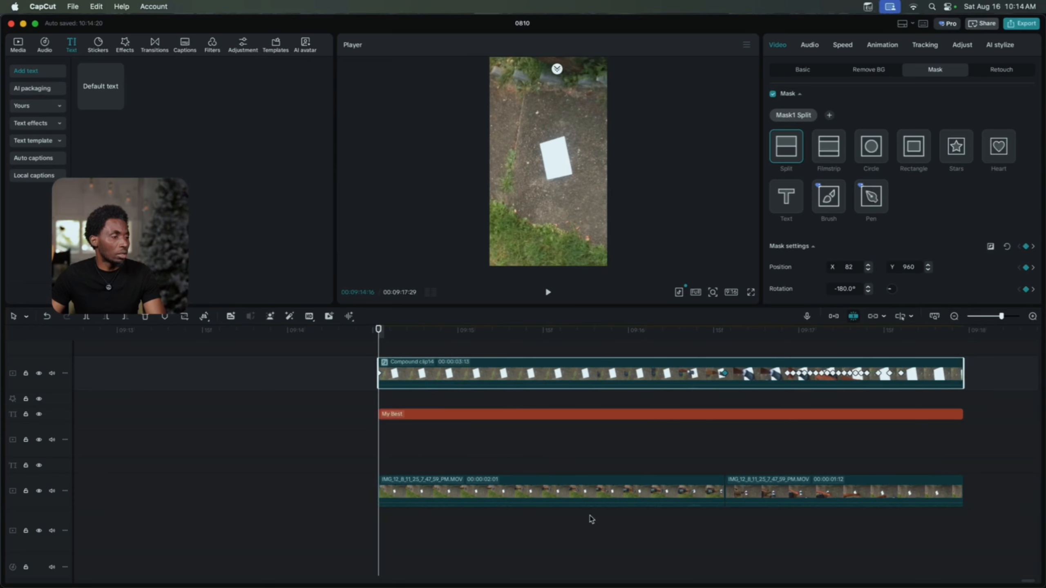
pyautogui.click(582, 492)
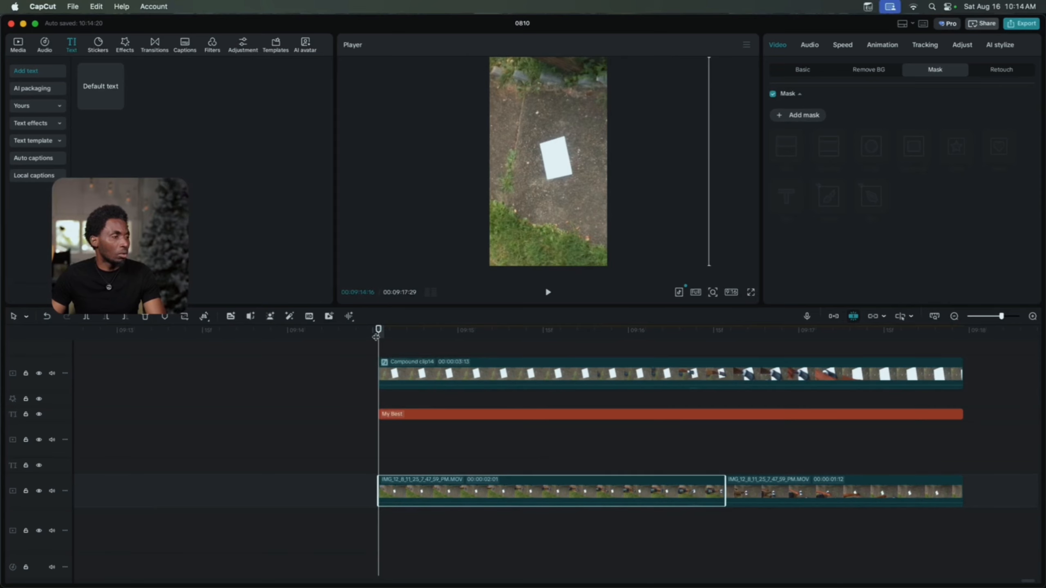
pyautogui.moveTo(376, 337); pyautogui.dragTo(372, 341)
pyautogui.press('space')
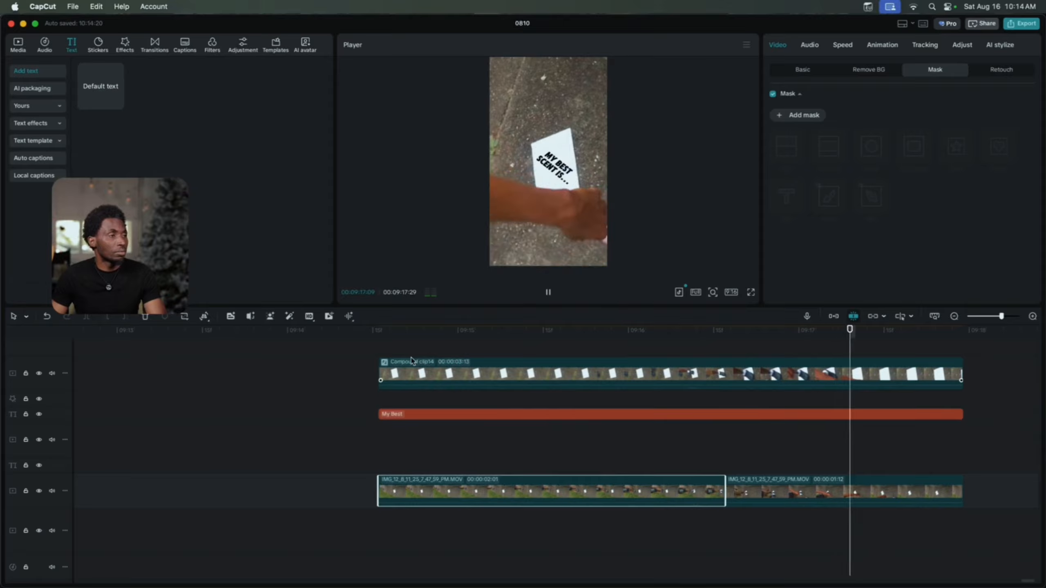
pyautogui.press('space')
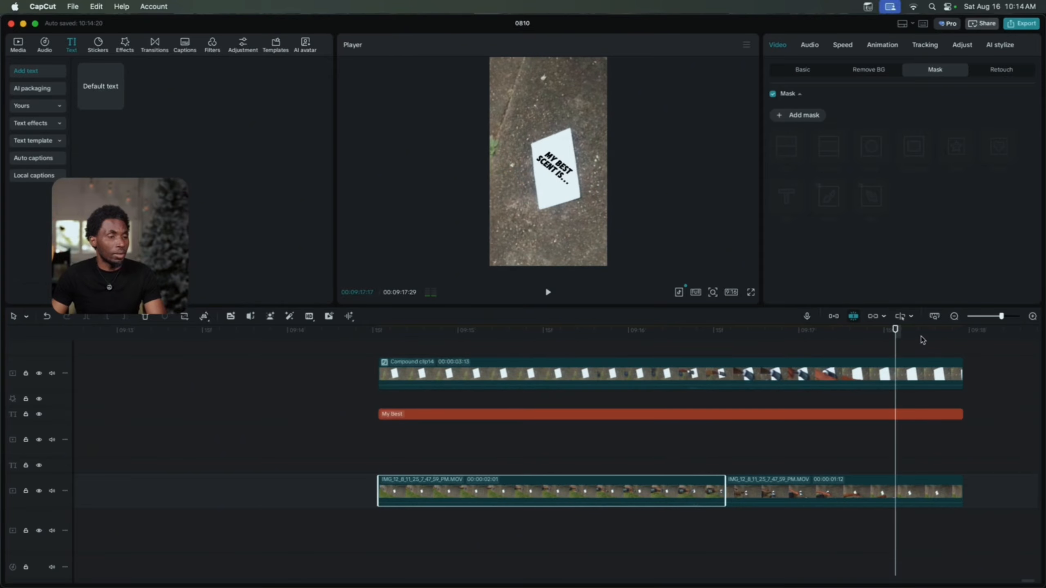
pyautogui.moveTo(897, 340); pyautogui.dragTo(834, 353)
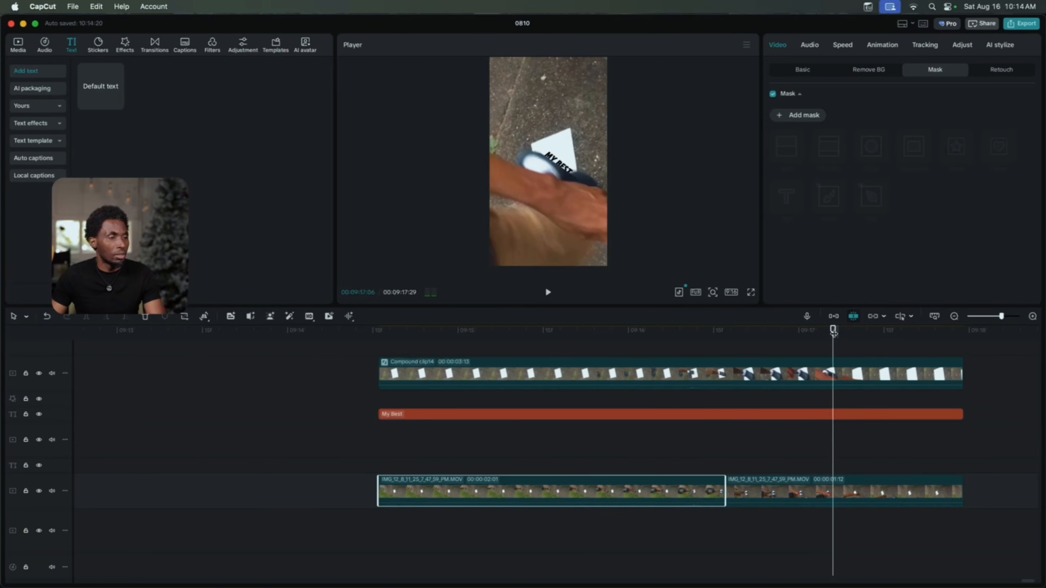
pyautogui.moveTo(832, 332)
pyautogui.mouseDown()
pyautogui.moveTo(855, 336)
pyautogui.moveTo(842, 338)
pyautogui.mouseUp()
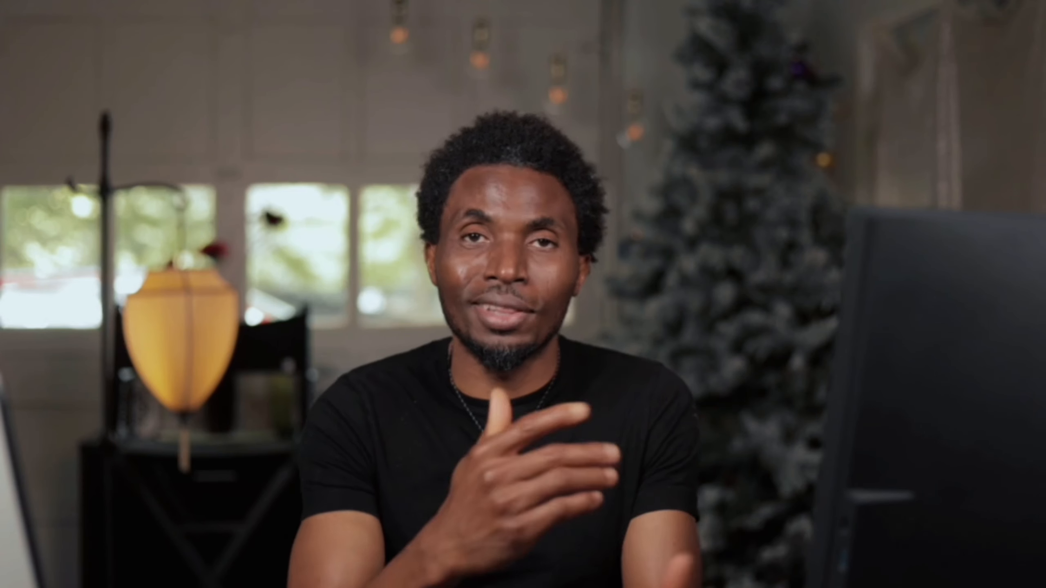